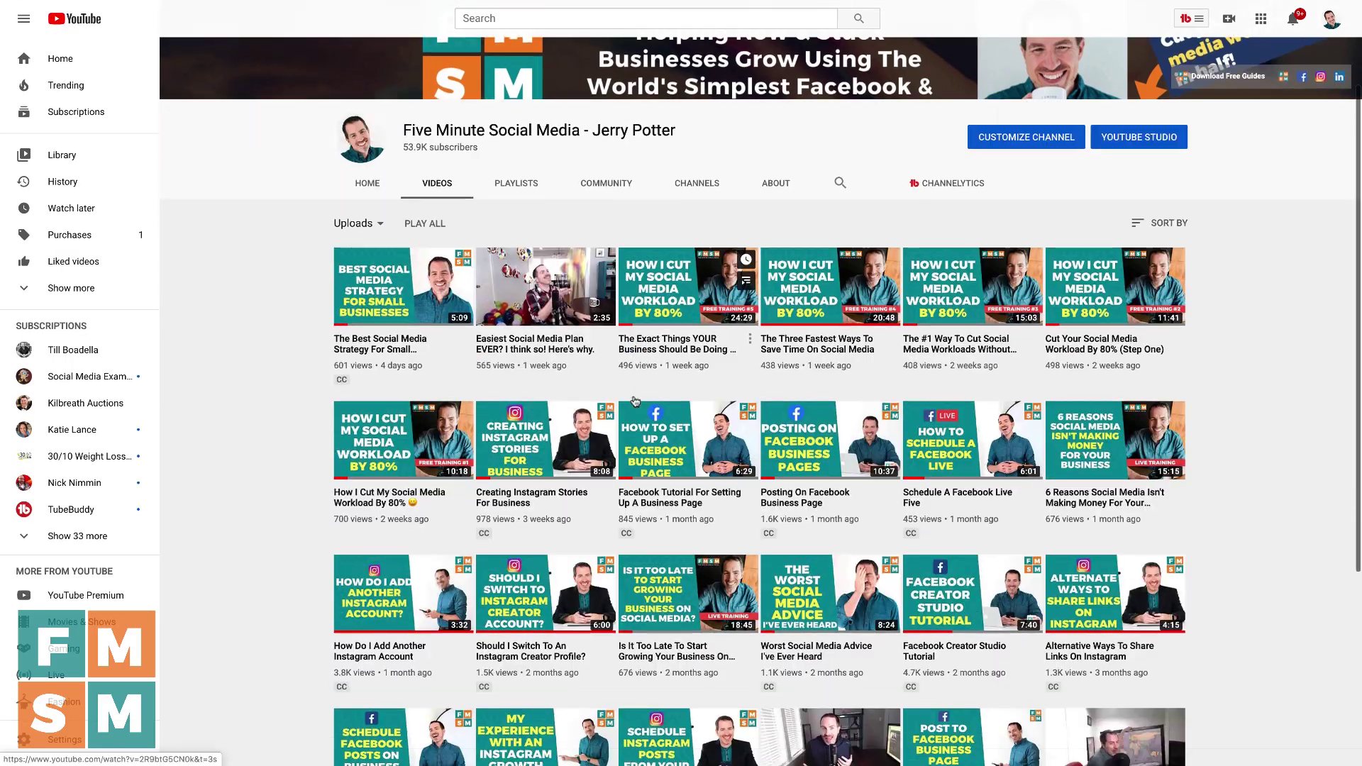
# Scroll down the Five Minute Social Media Community group's Discussion page.
pyautogui.scroll(-4, 635, 402)
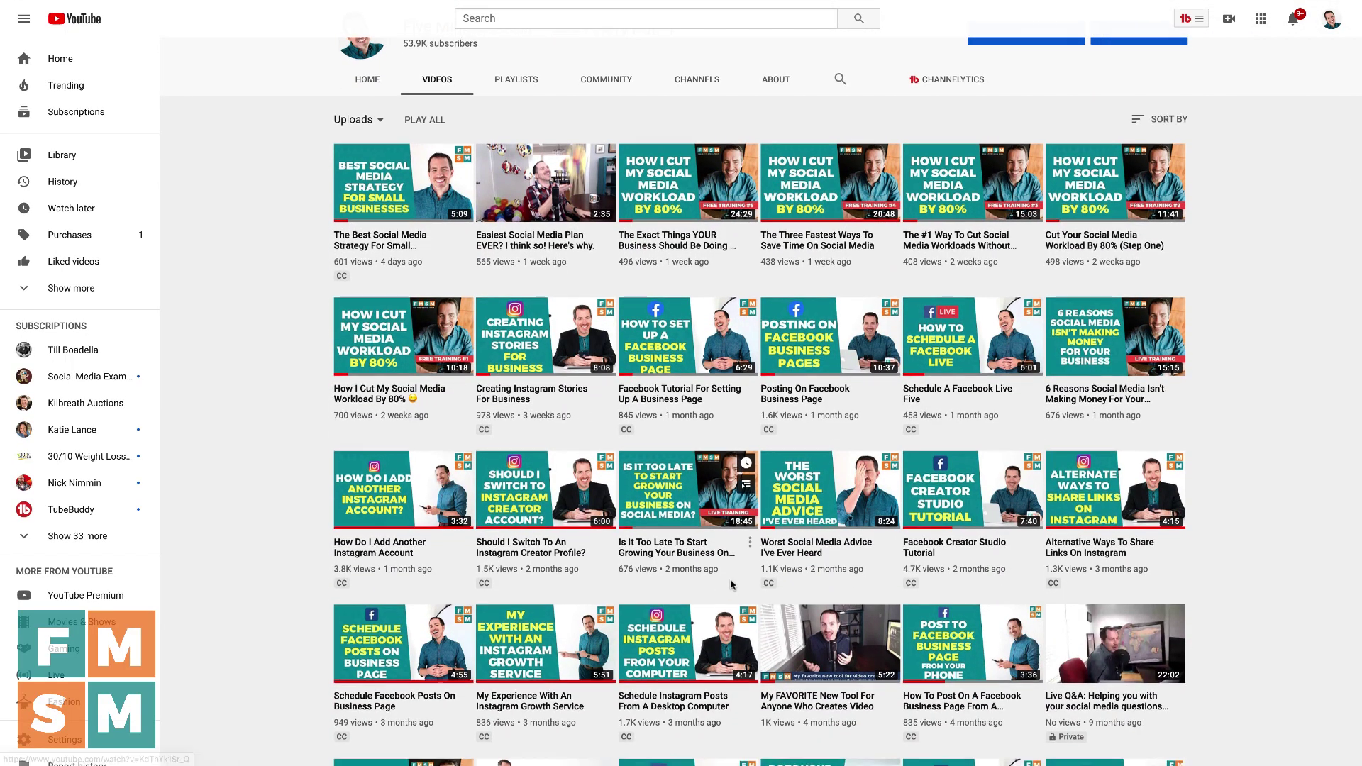
# Scroll down through the YouTube channel's uploaded videos on the Videos tab.
pyautogui.scroll(-1, 731, 580)
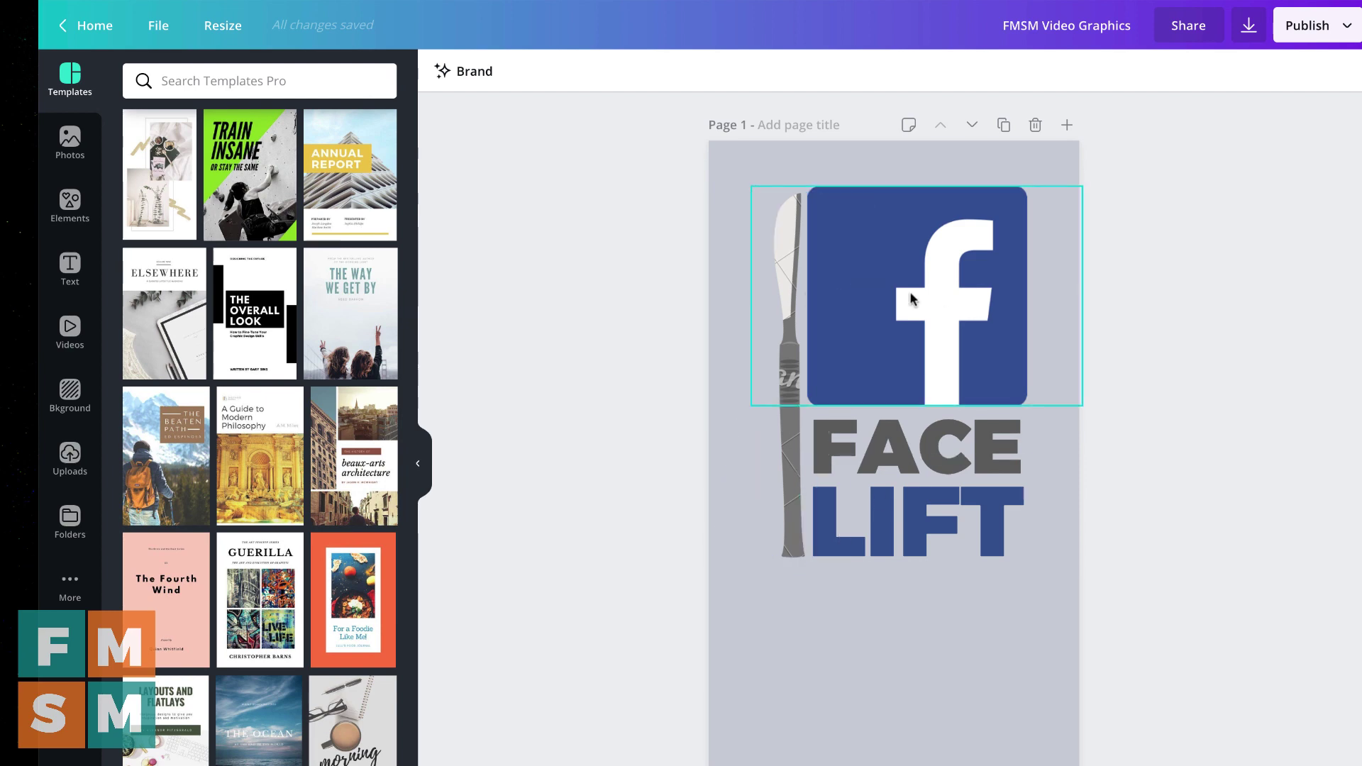
# Scroll to Page 3 of FMSM Video Graphics and bring up the Download options.
pyautogui.scroll(-20, 989, 389)
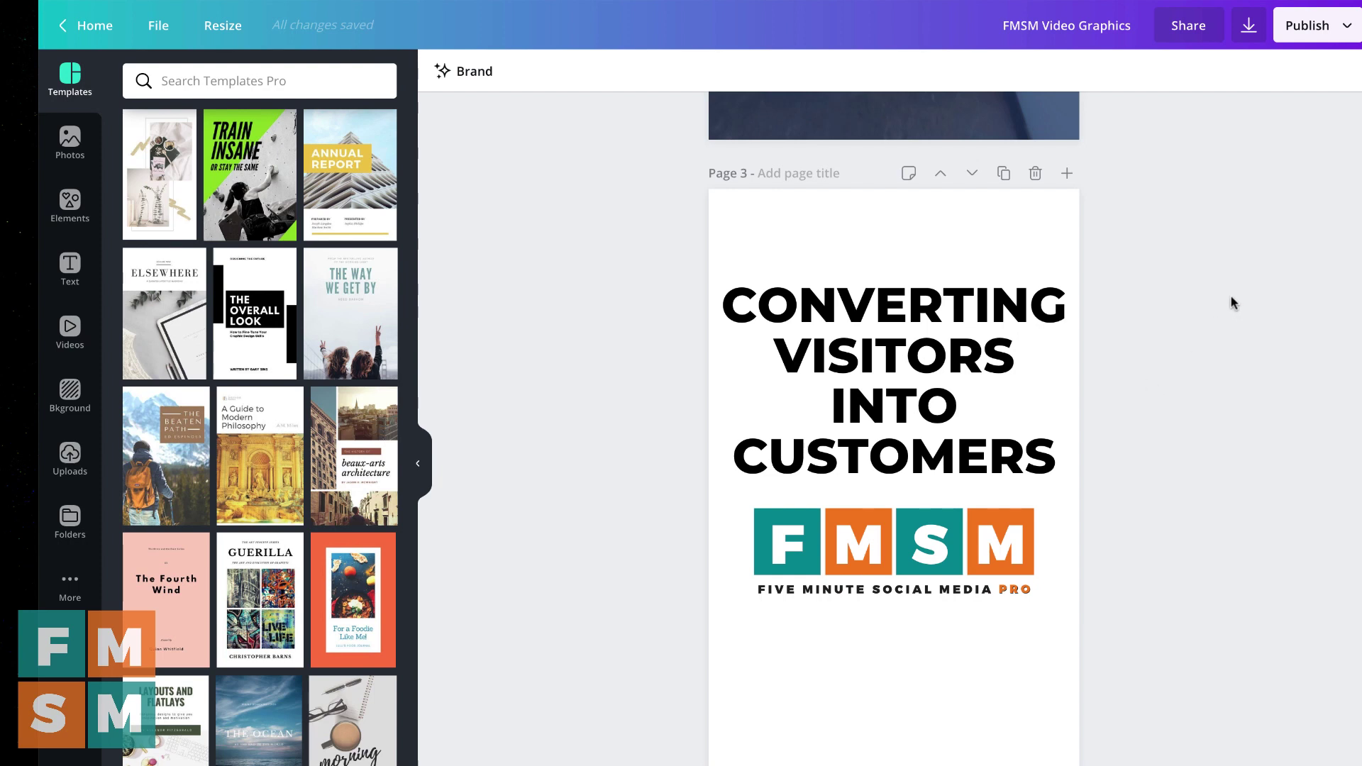
pyautogui.click(1253, 32)
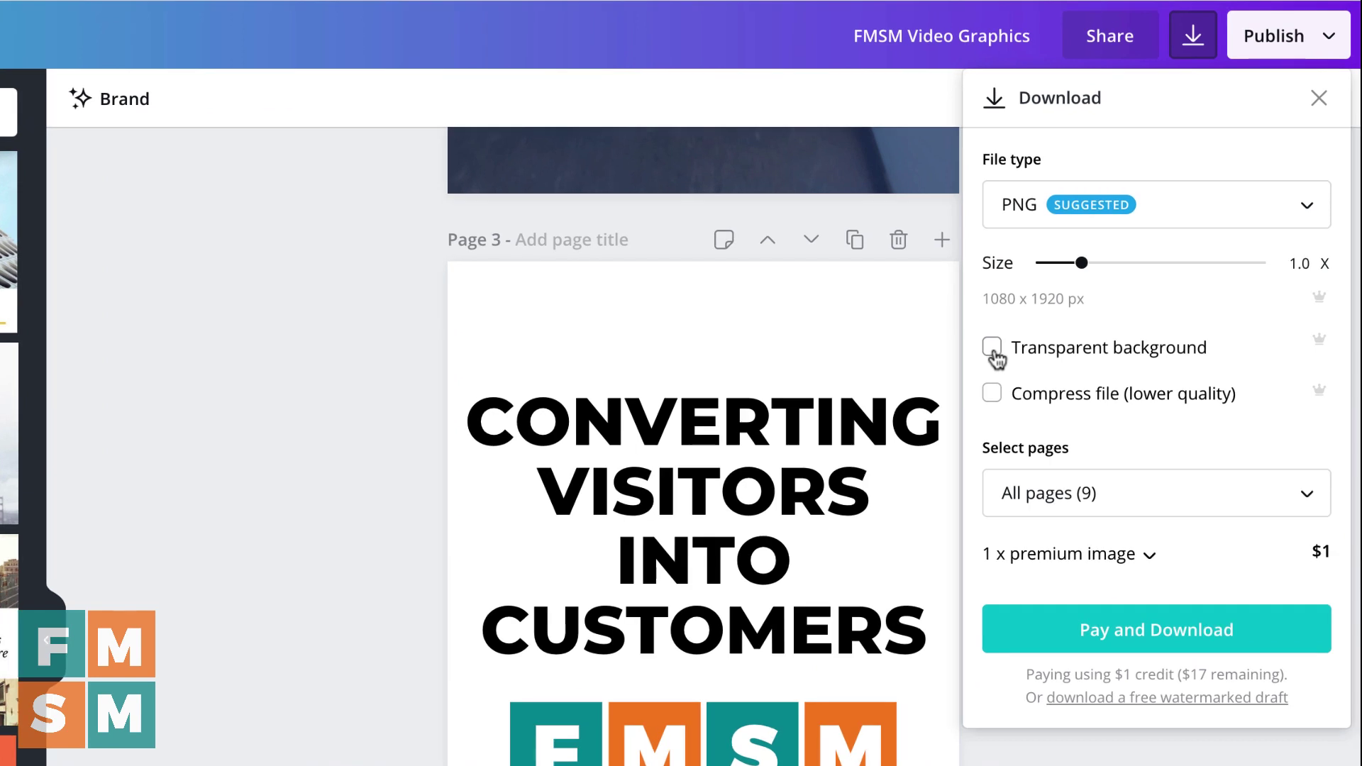
# Limit the PNG download to Page 3 with a transparent background and a compressed file.
pyautogui.click(992, 348)
pyautogui.click(1092, 502)
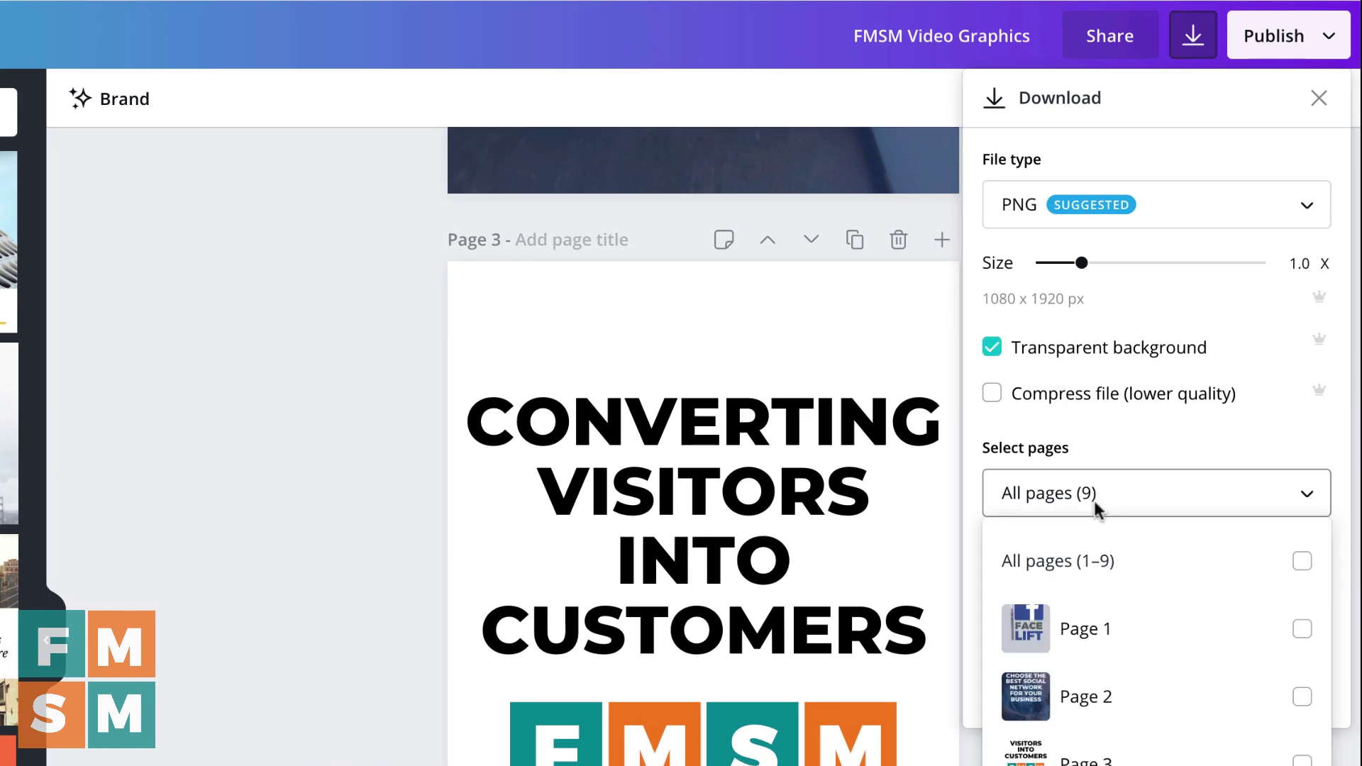
pyautogui.click(1108, 761)
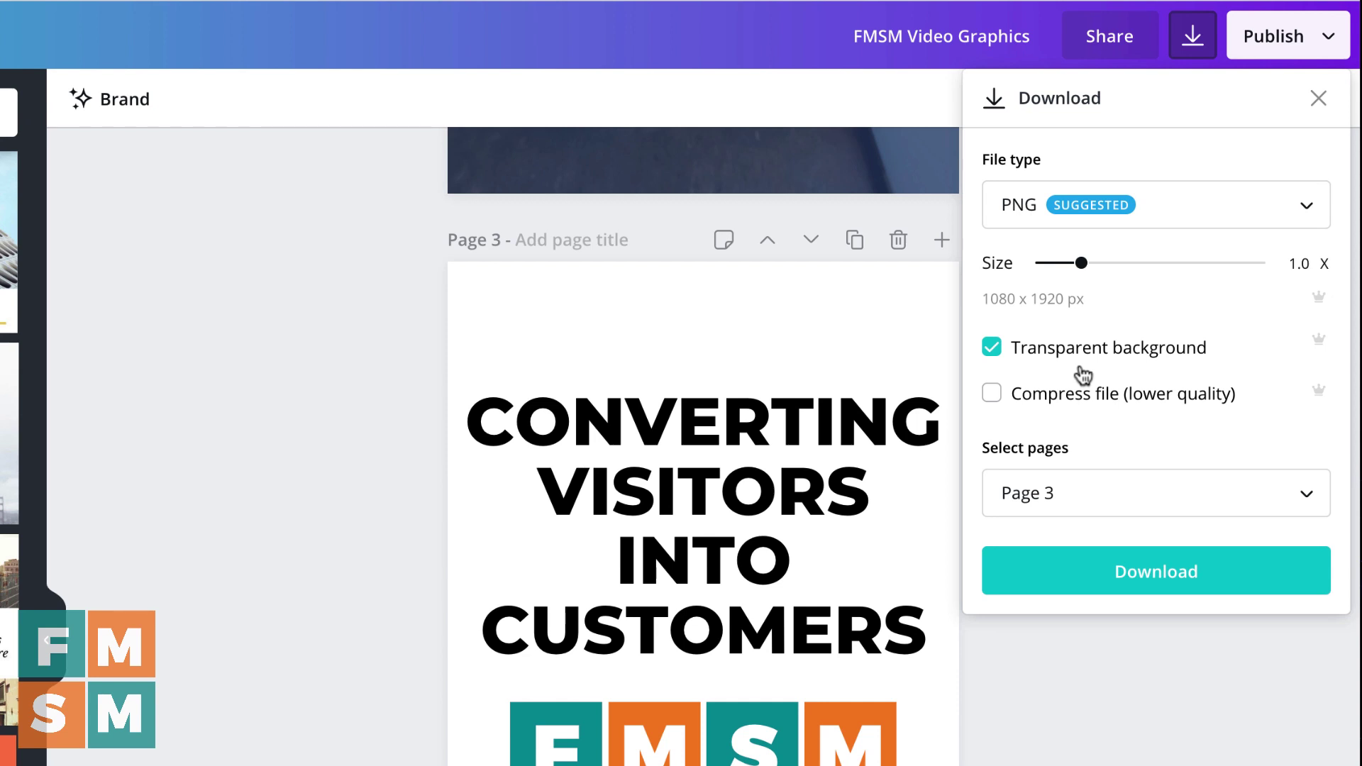
pyautogui.click(992, 394)
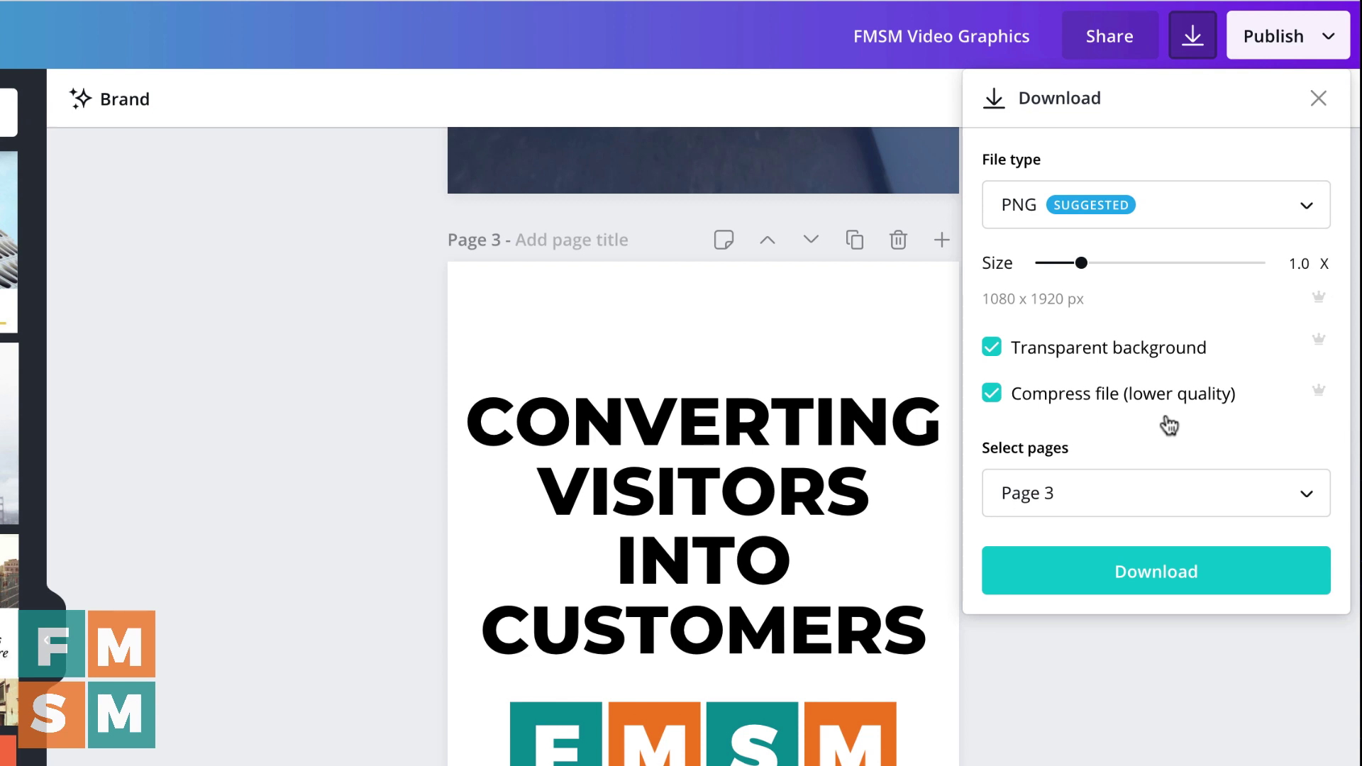
pyautogui.click(1125, 210)
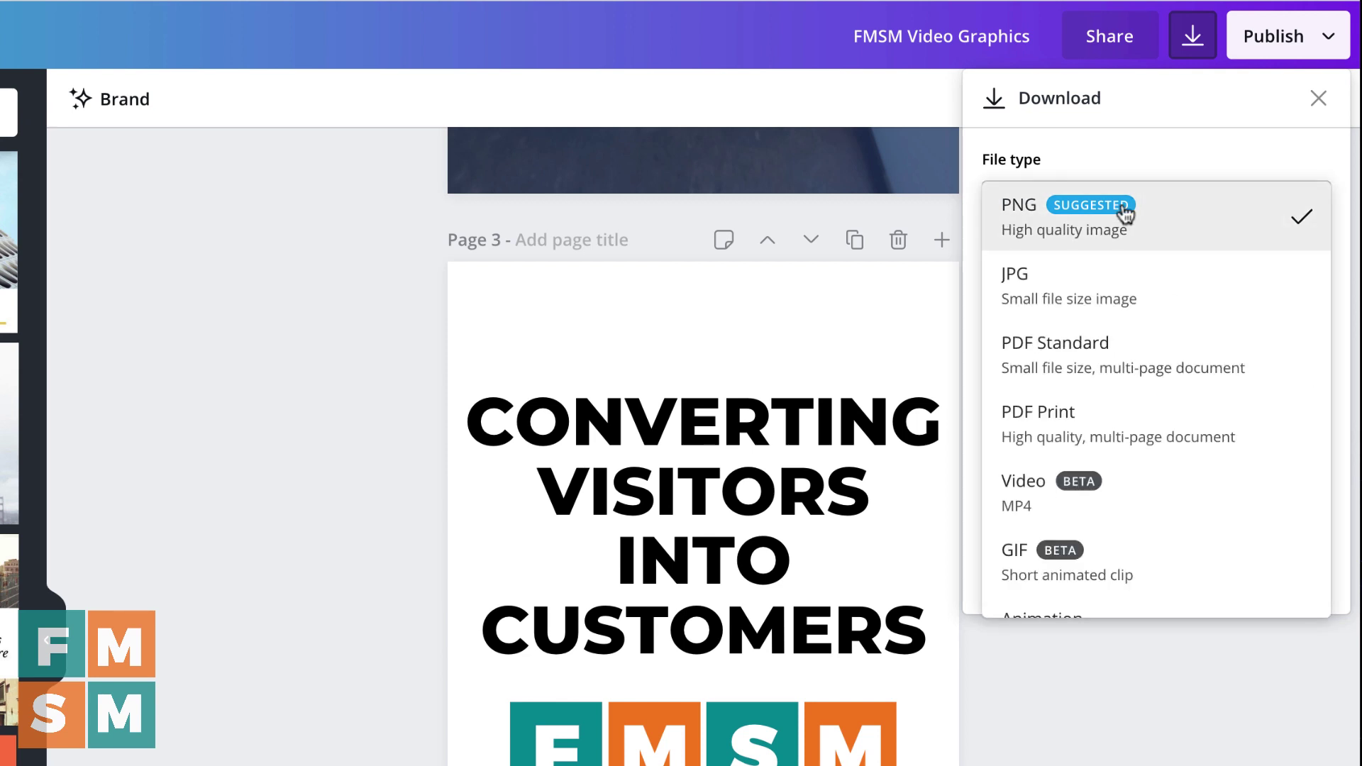
# Try JPG with an adjusted quality, then PNG sized 2160 x 3840 and 540 x 960 px.
pyautogui.click(1096, 289)
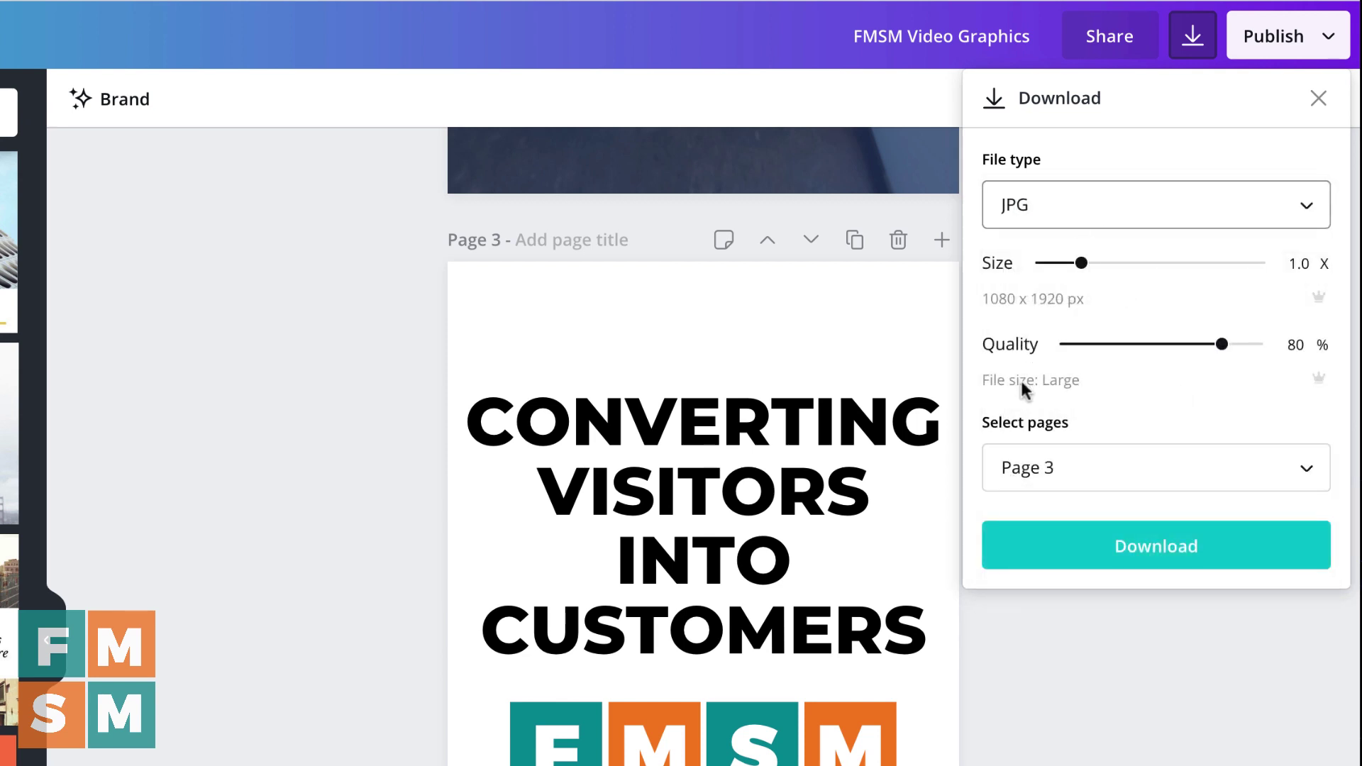
pyautogui.moveTo(1222, 345); pyautogui.dragTo(1283, 359)
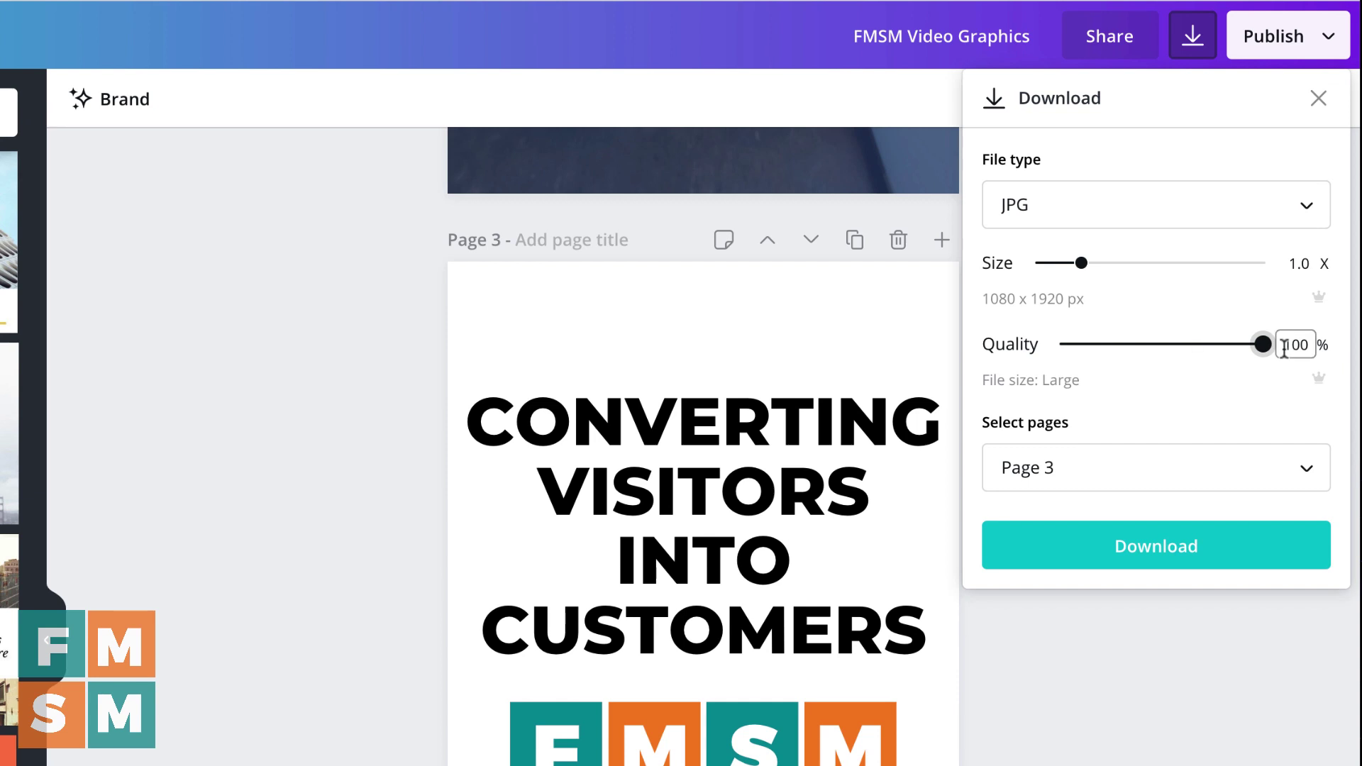
pyautogui.click(1070, 210)
pyautogui.click(1055, 160)
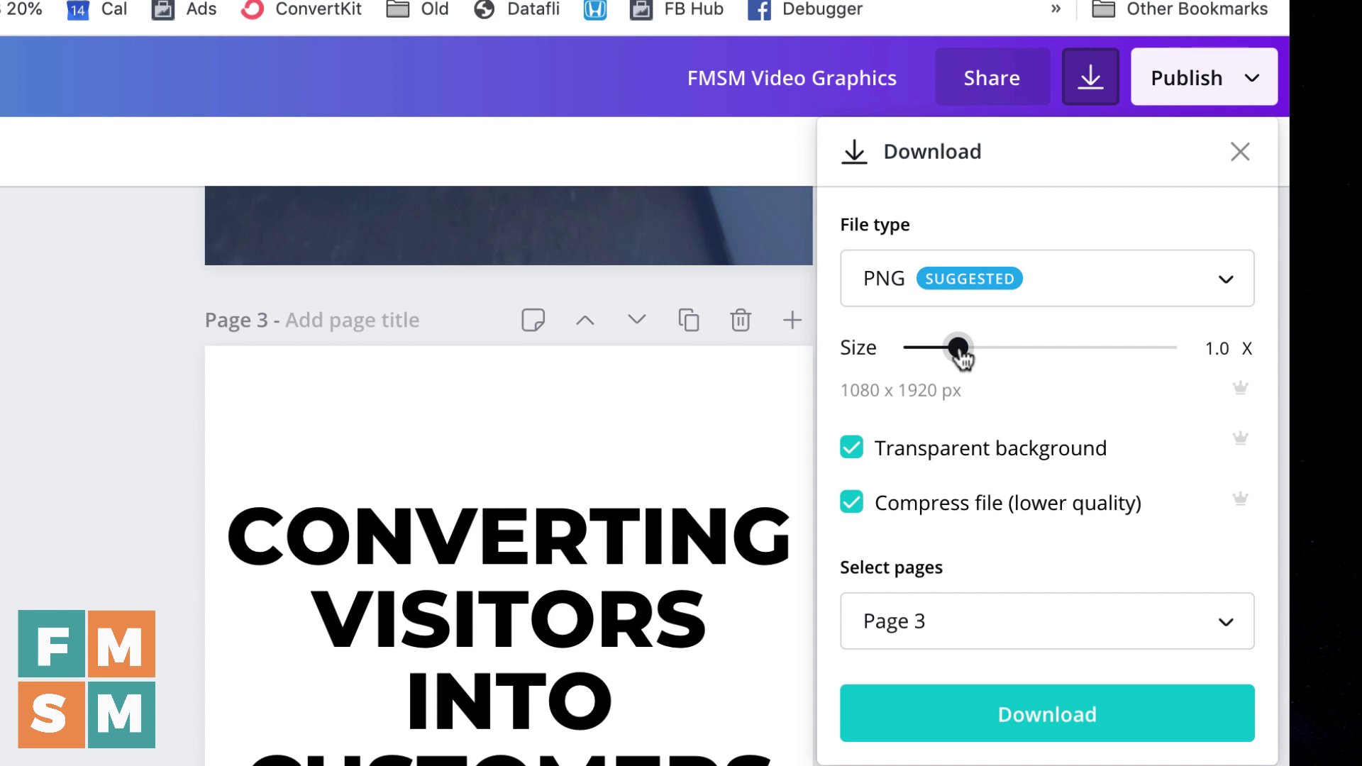
pyautogui.moveTo(979, 359); pyautogui.dragTo(1065, 362)
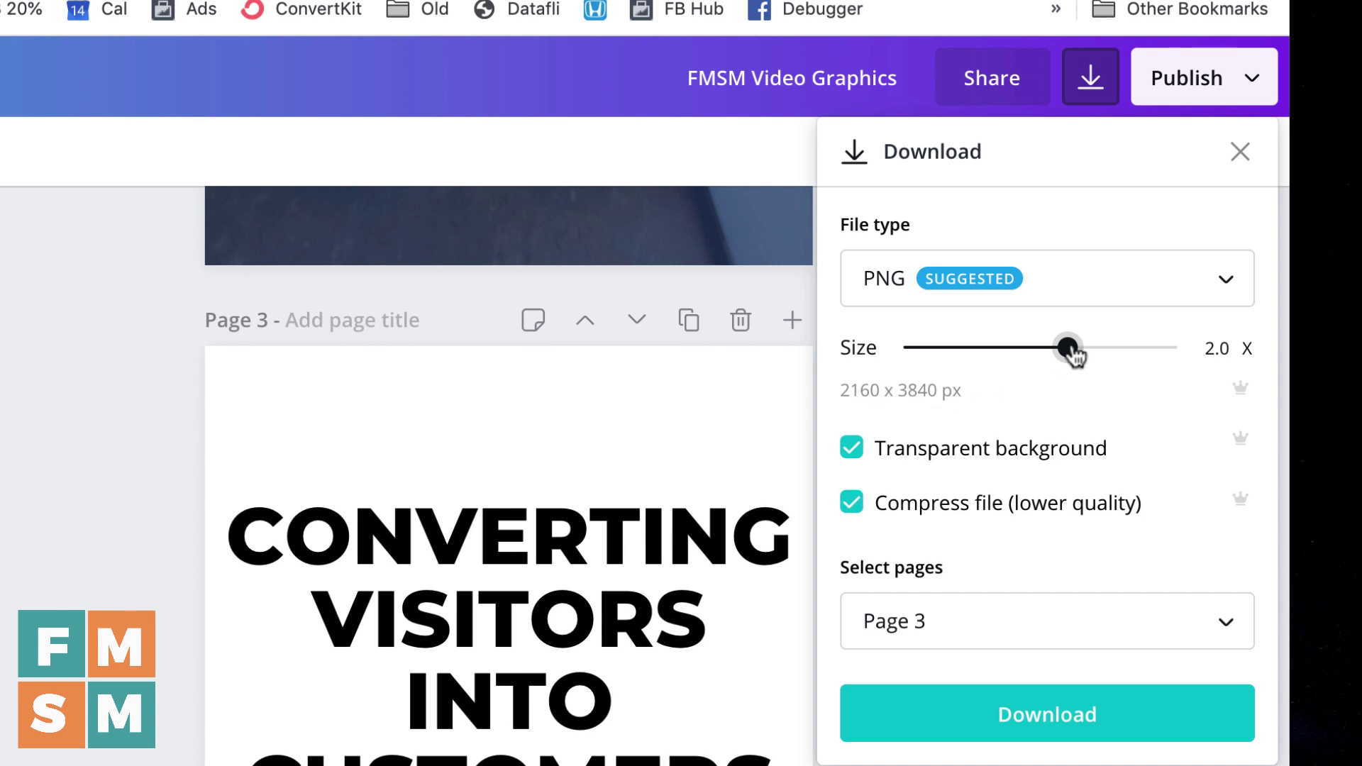
pyautogui.moveTo(1068, 347); pyautogui.dragTo(283, 316)
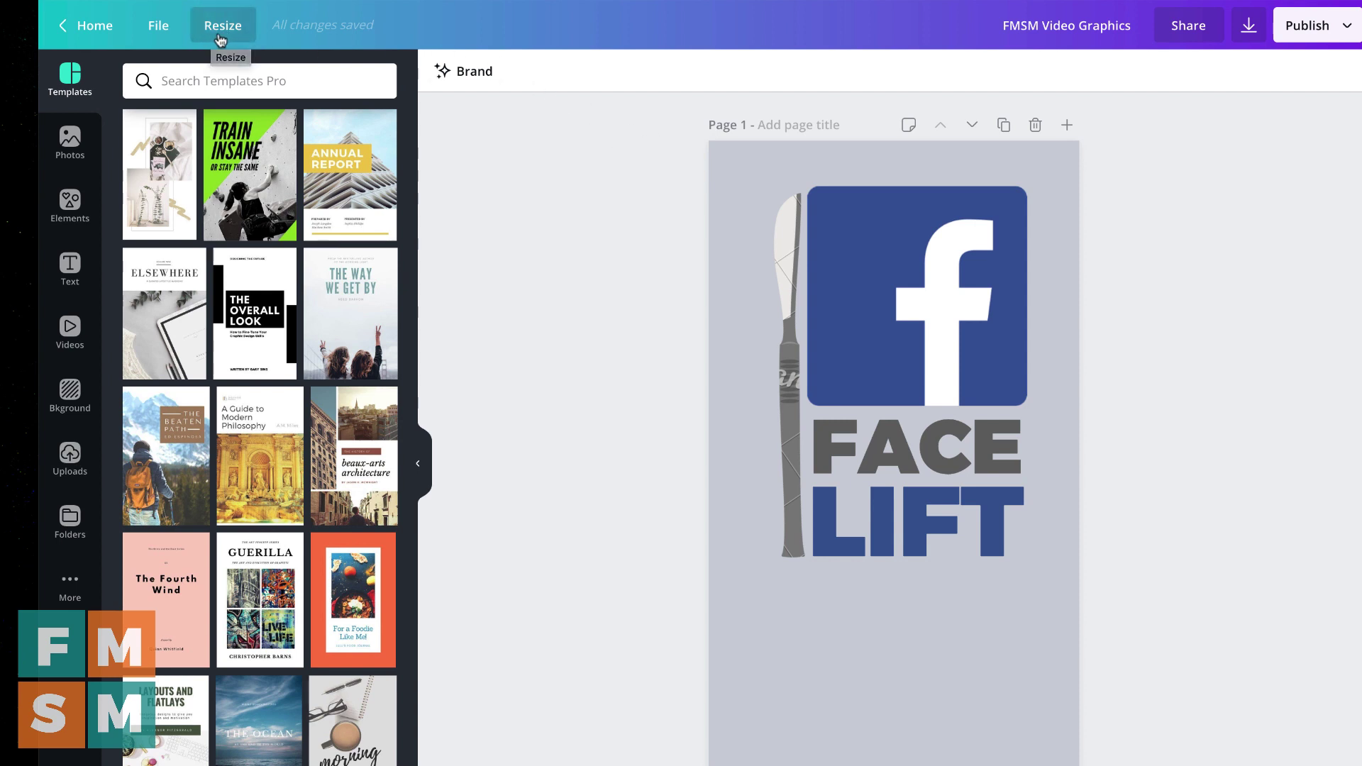
# Make an Instagram Post copy of the design at 1080 x 1080 px using Copy & resize.
pyautogui.scroll(-5, 630, 232)
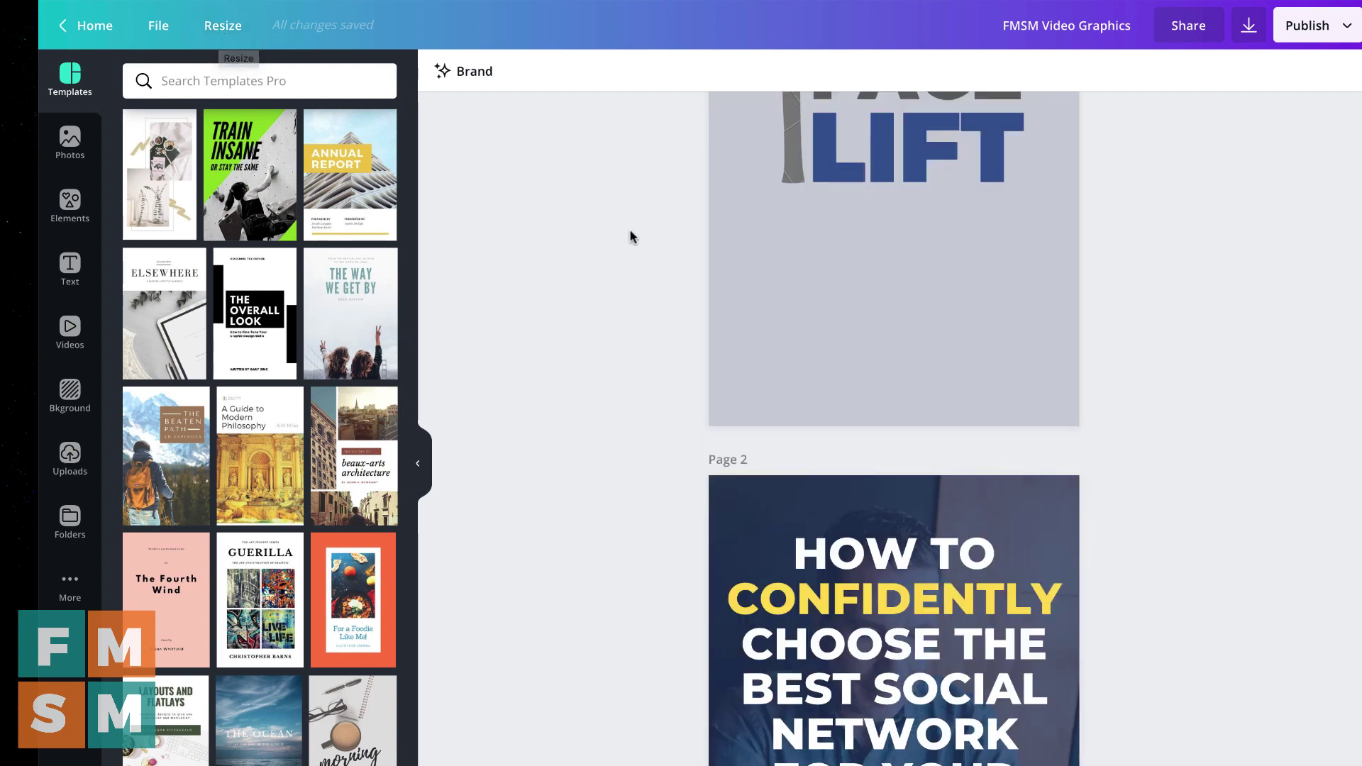
pyautogui.scroll(-5, 624, 232)
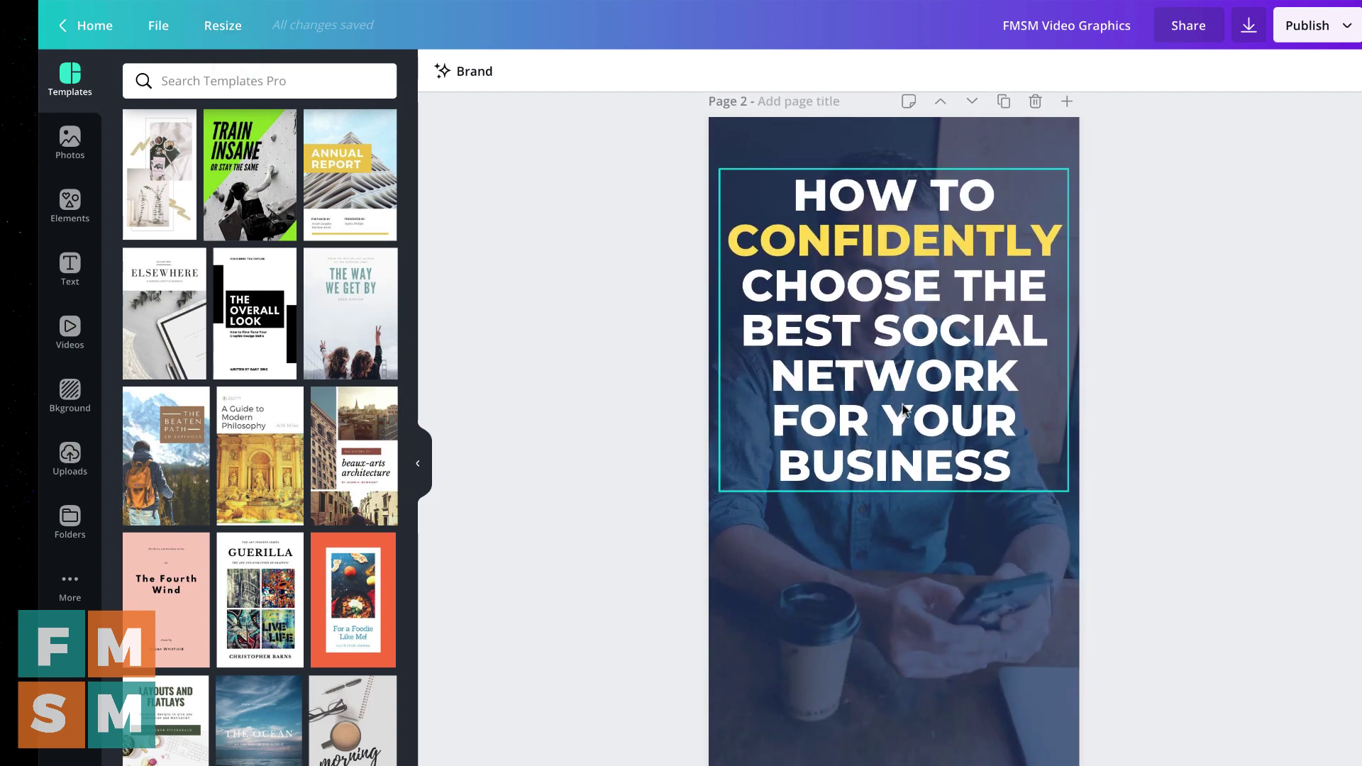
pyautogui.scroll(1, 717, 168)
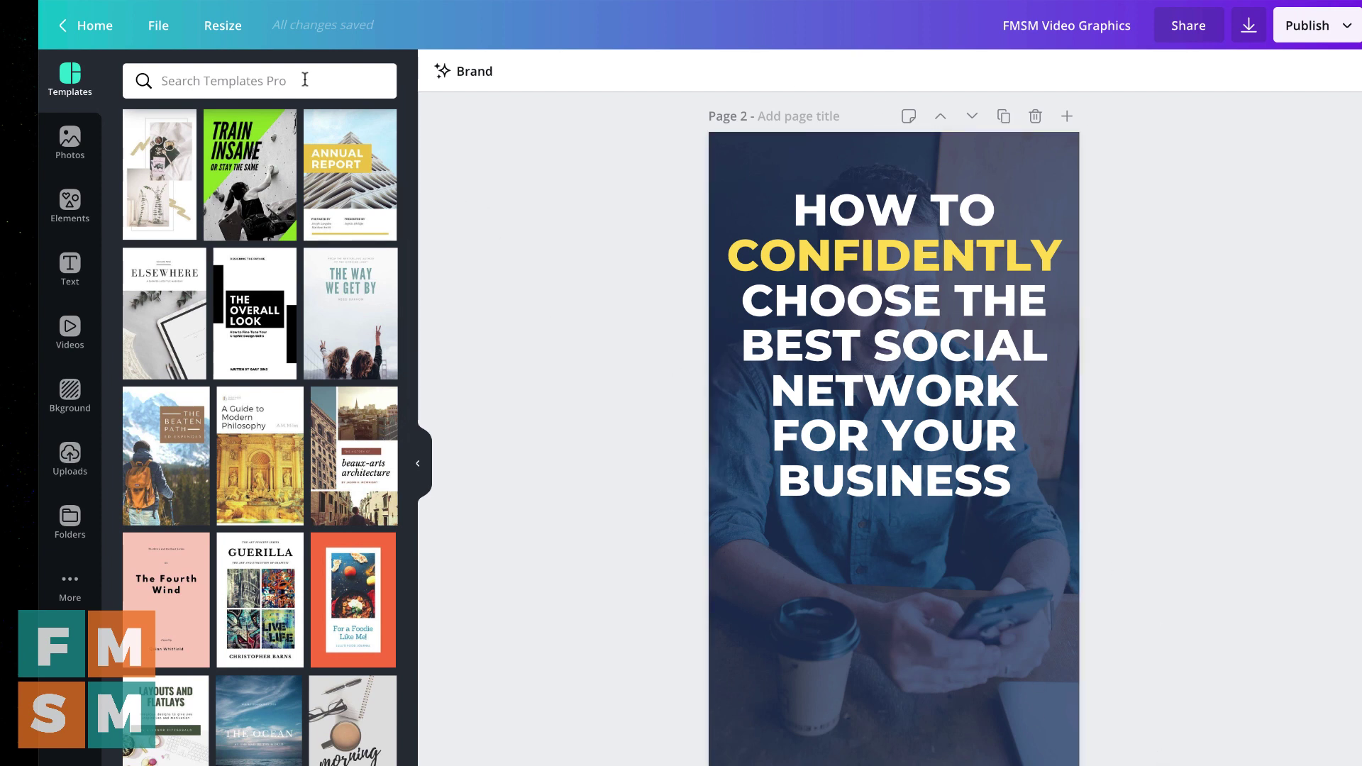
pyautogui.click(230, 35)
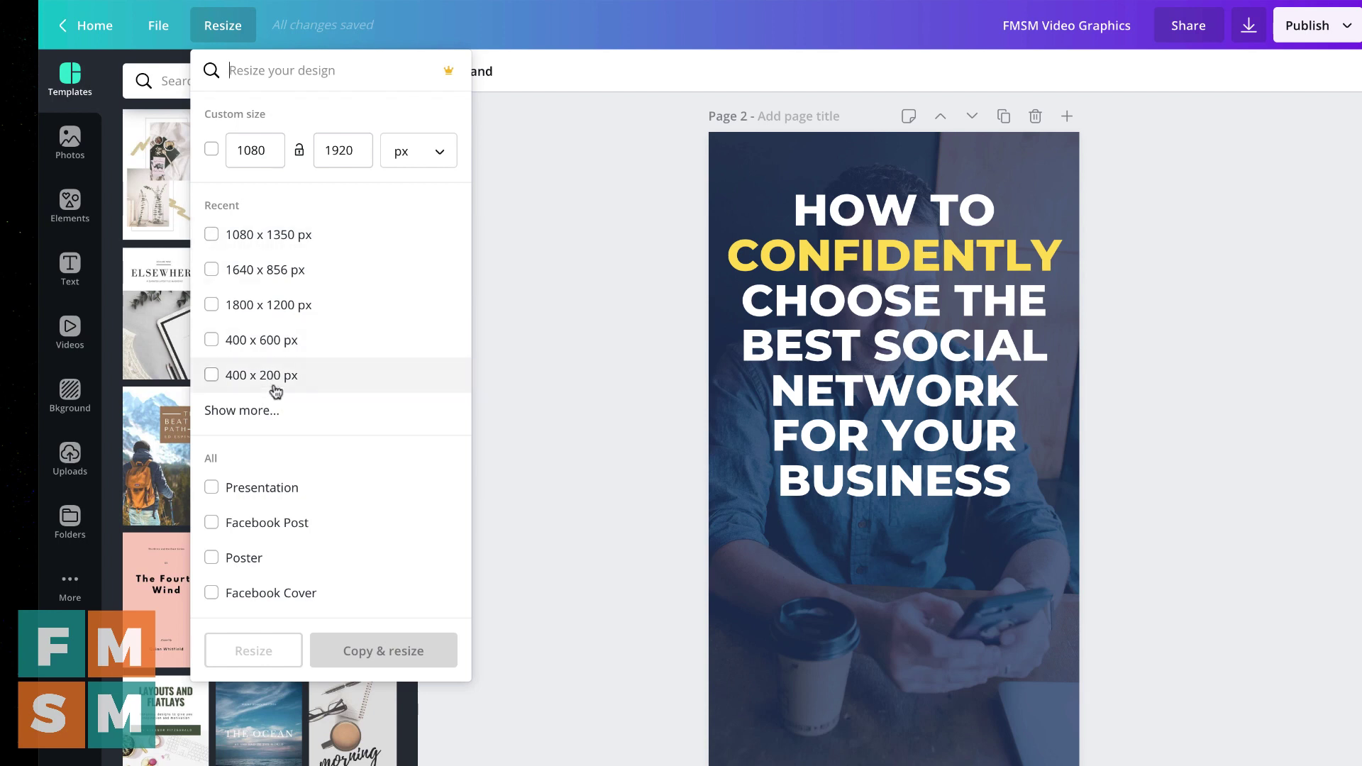
pyautogui.scroll(-5, 288, 505)
pyautogui.scroll(-1, 288, 505)
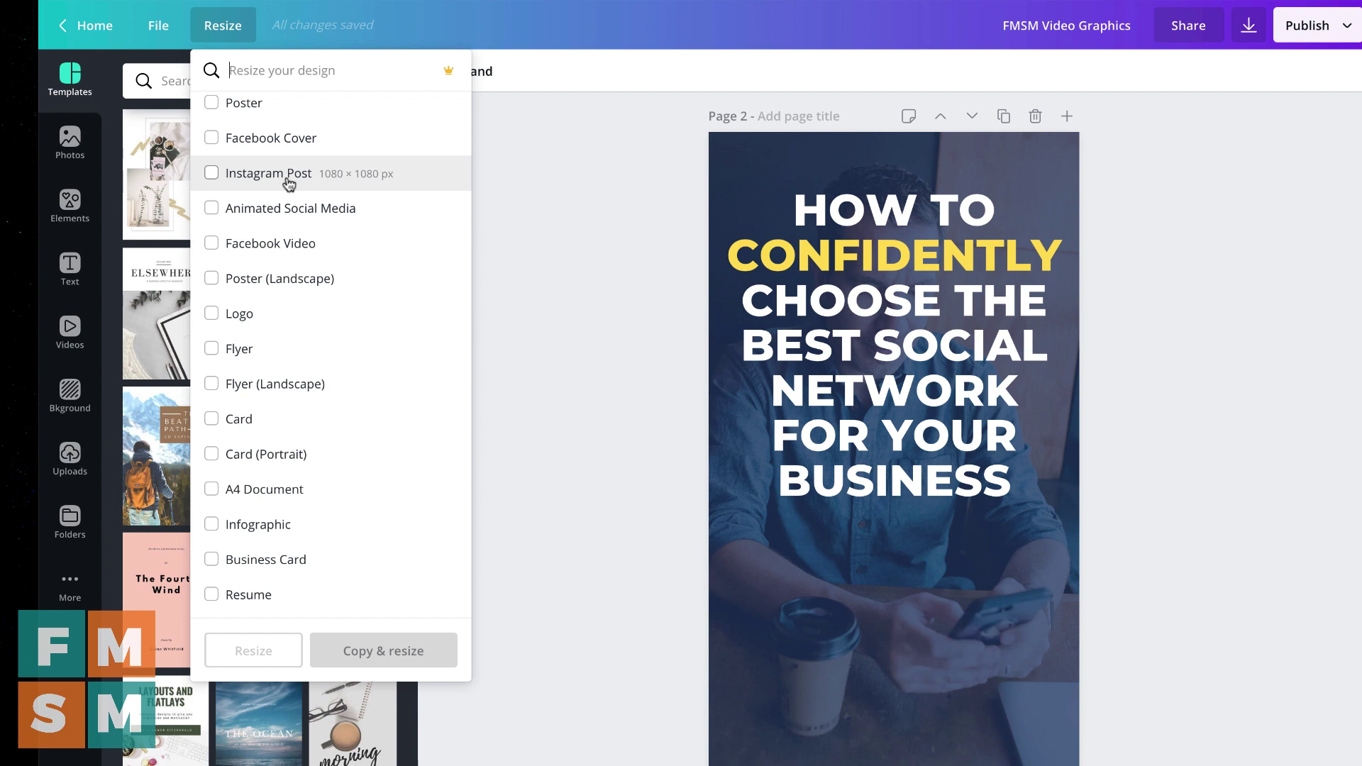
pyautogui.scroll(6, 356, 152)
pyautogui.scroll(-3, 295, 334)
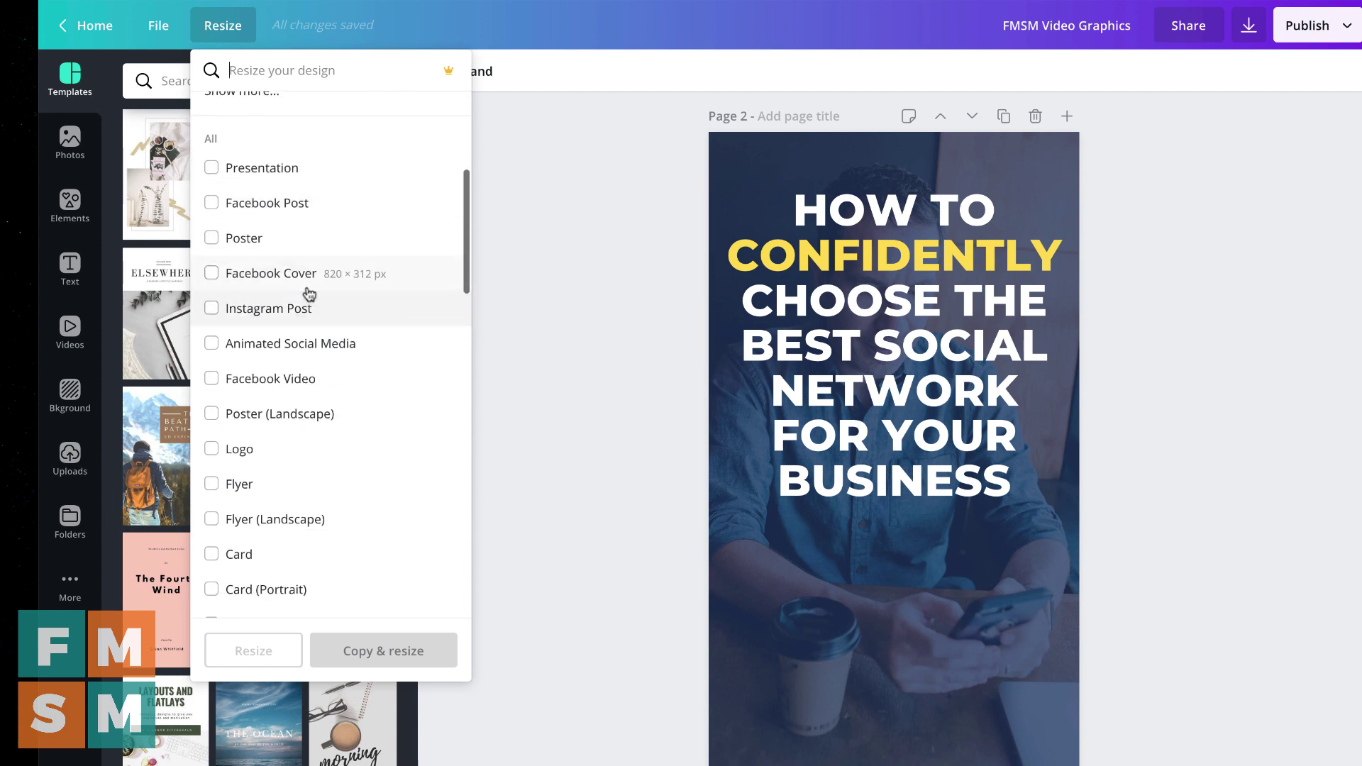
pyautogui.click(212, 310)
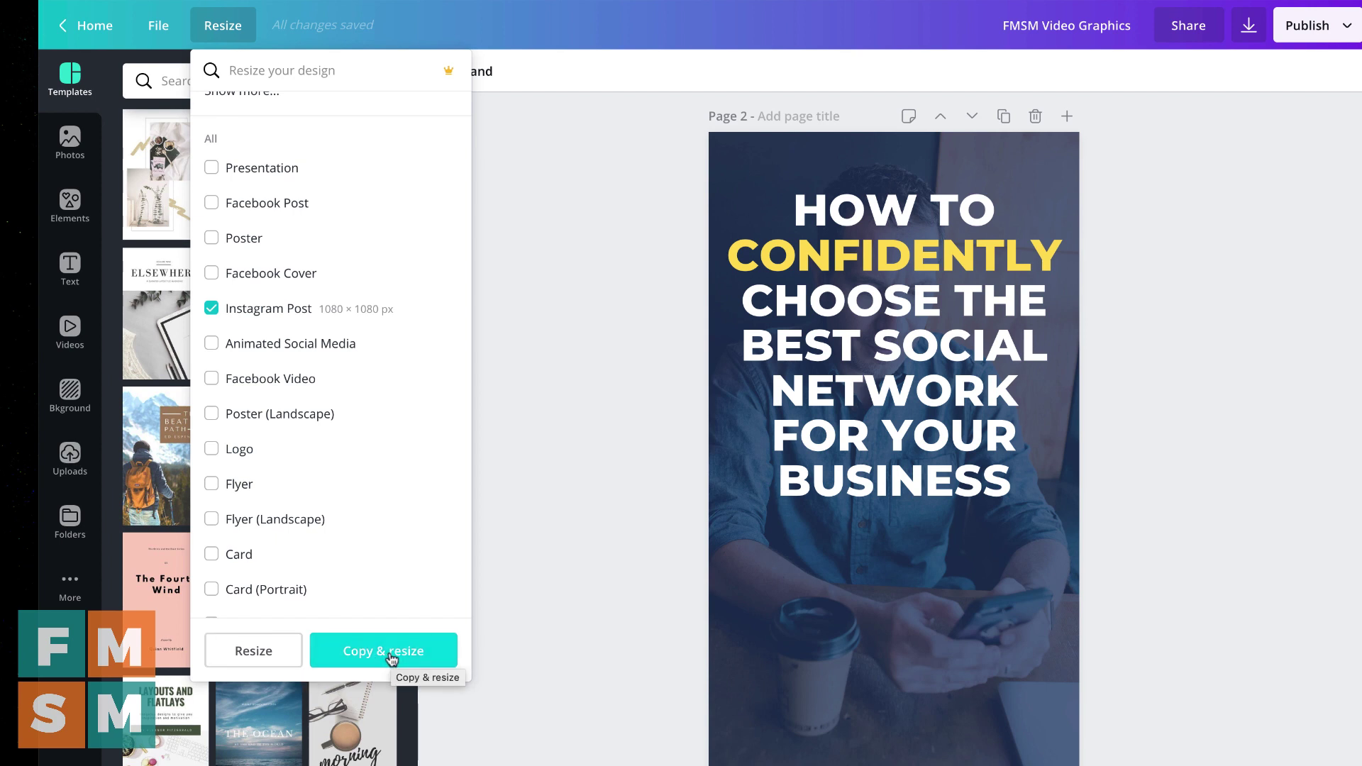
pyautogui.click(282, 649)
pyautogui.click(489, 350)
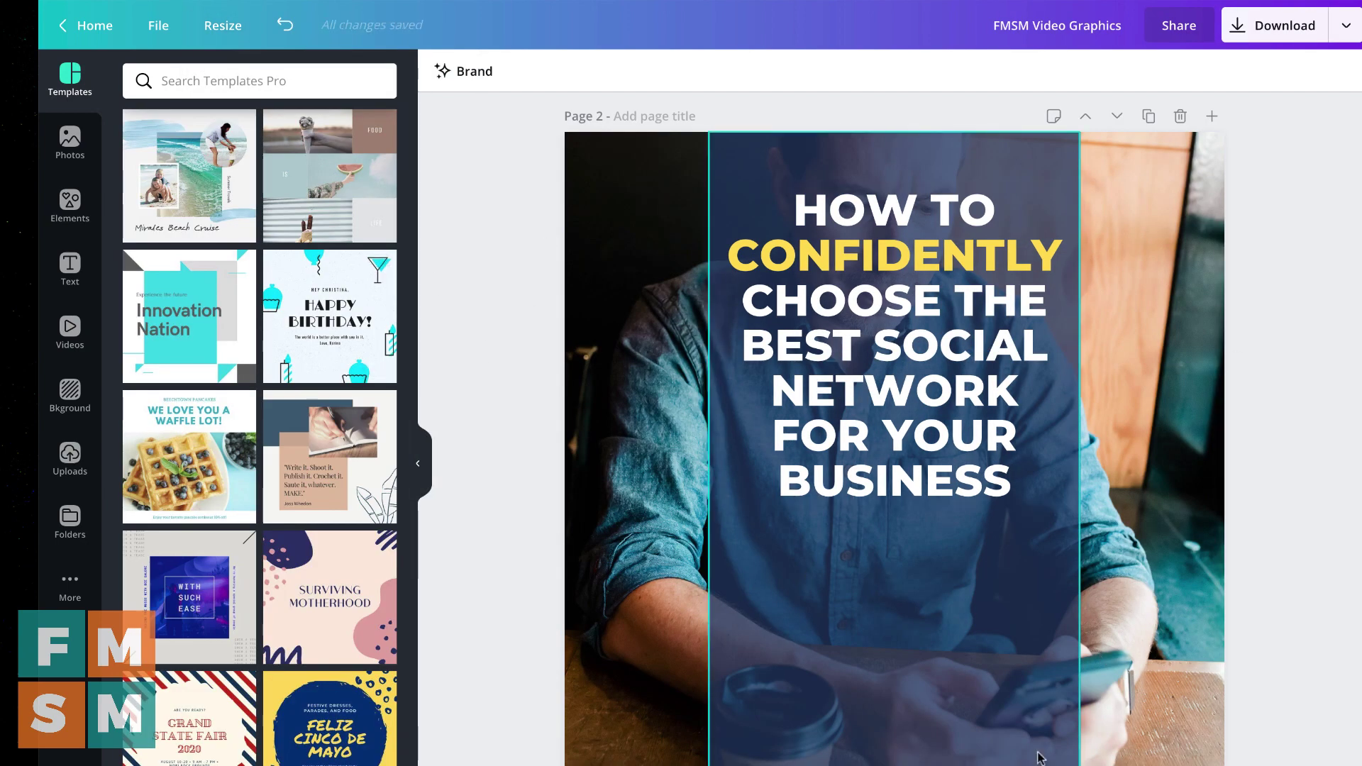
# Stretch the dark overlay rectangle to the left and right edges of the square page.
pyautogui.click(990, 647)
pyautogui.moveTo(1079, 459); pyautogui.dragTo(1224, 466)
pyautogui.moveTo(709, 465); pyautogui.dragTo(553, 462)
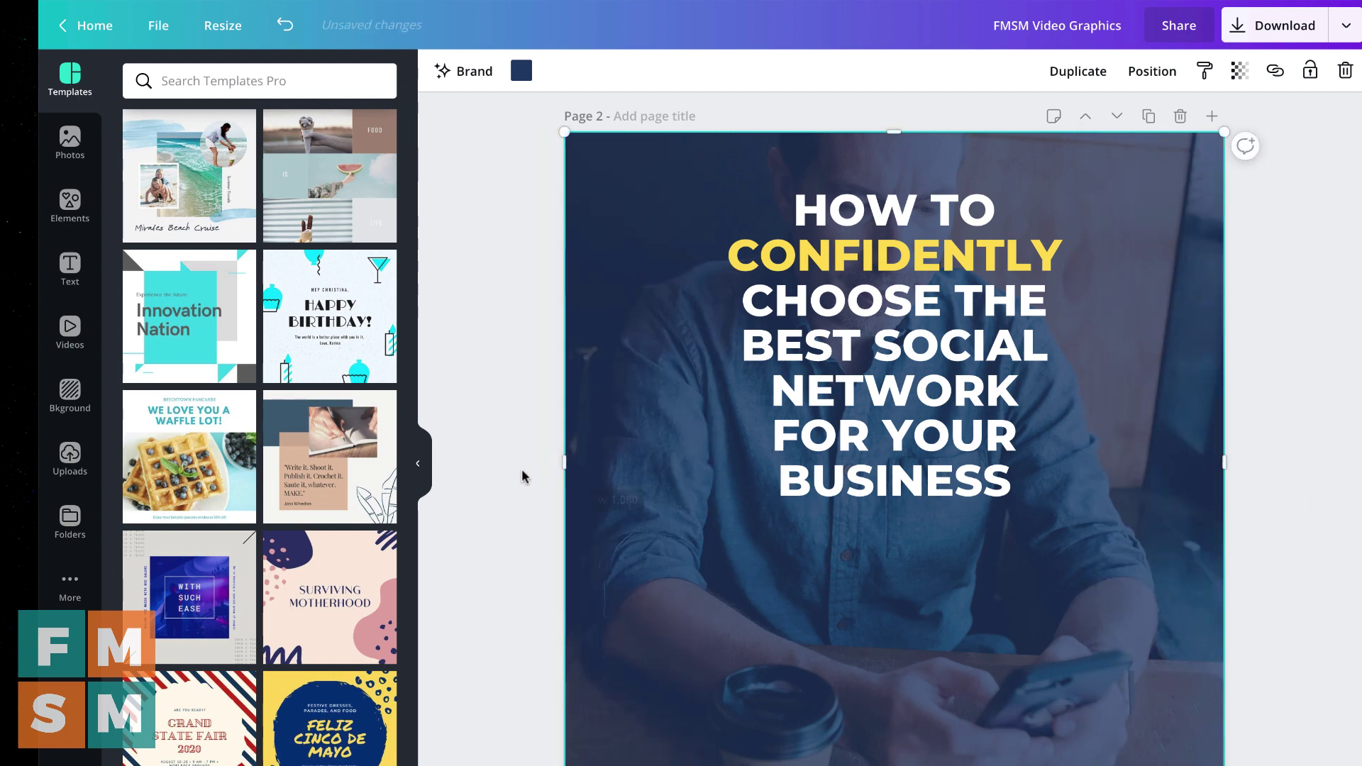
pyautogui.click(522, 476)
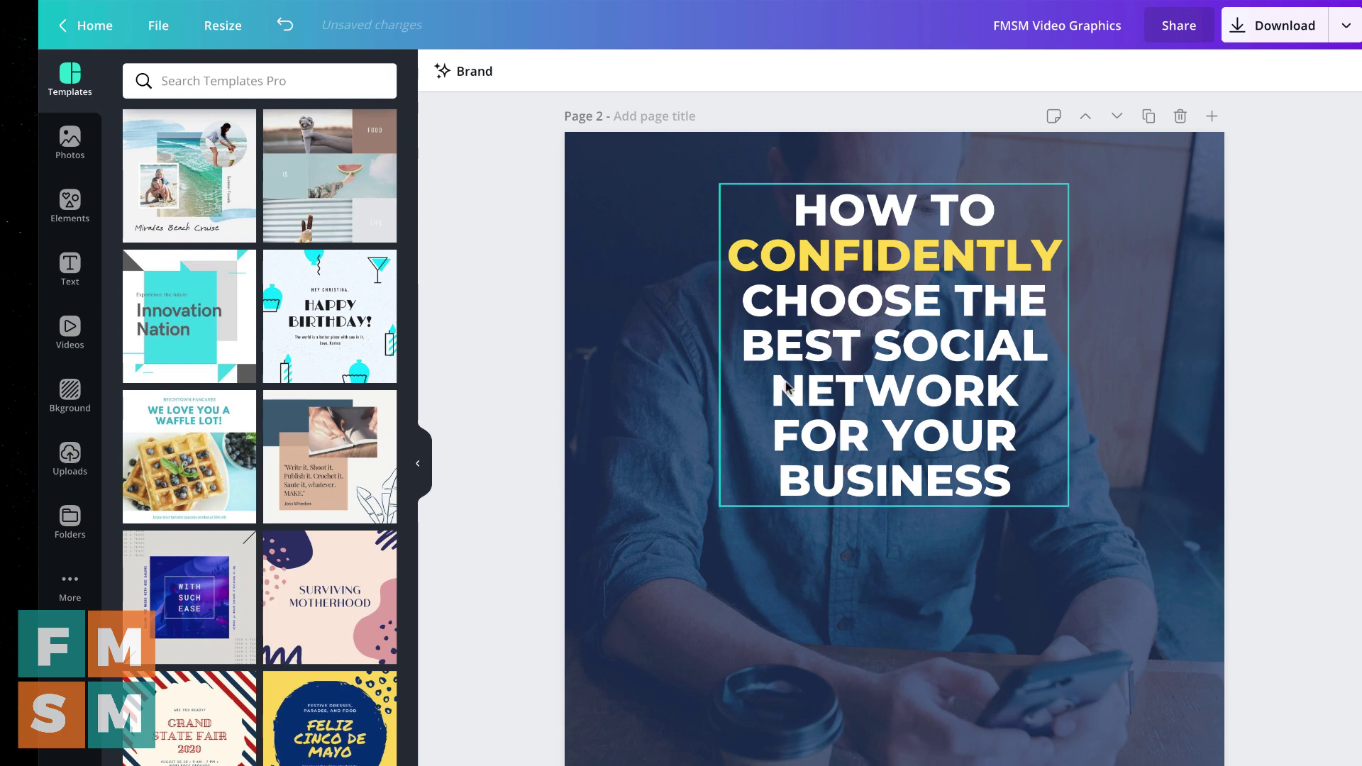
# Enlarge the headline text from size 54 to 95.7.
pyautogui.scroll(1, 801, 392)
pyautogui.click(884, 395)
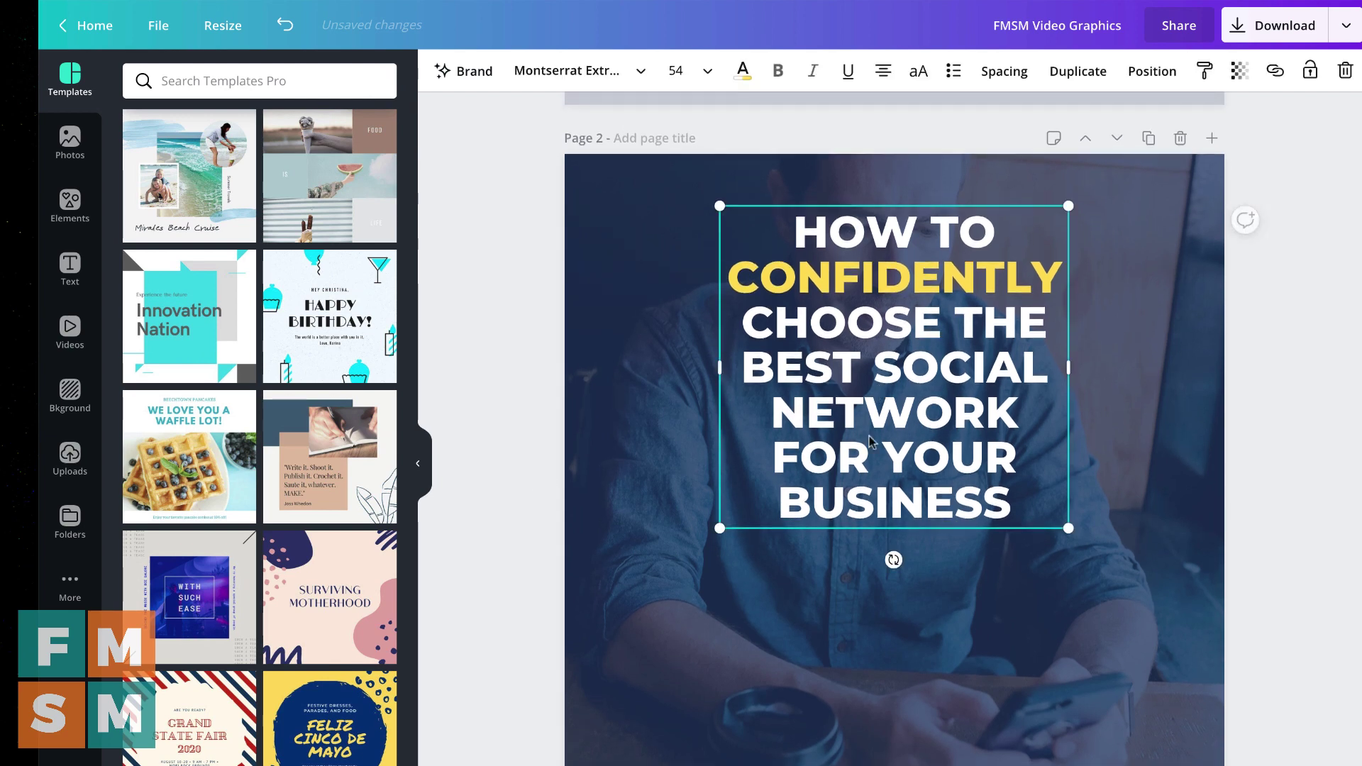
pyautogui.moveTo(717, 534); pyautogui.dragTo(579, 659)
pyautogui.moveTo(1067, 658); pyautogui.dragTo(1199, 762)
pyautogui.click(1322, 516)
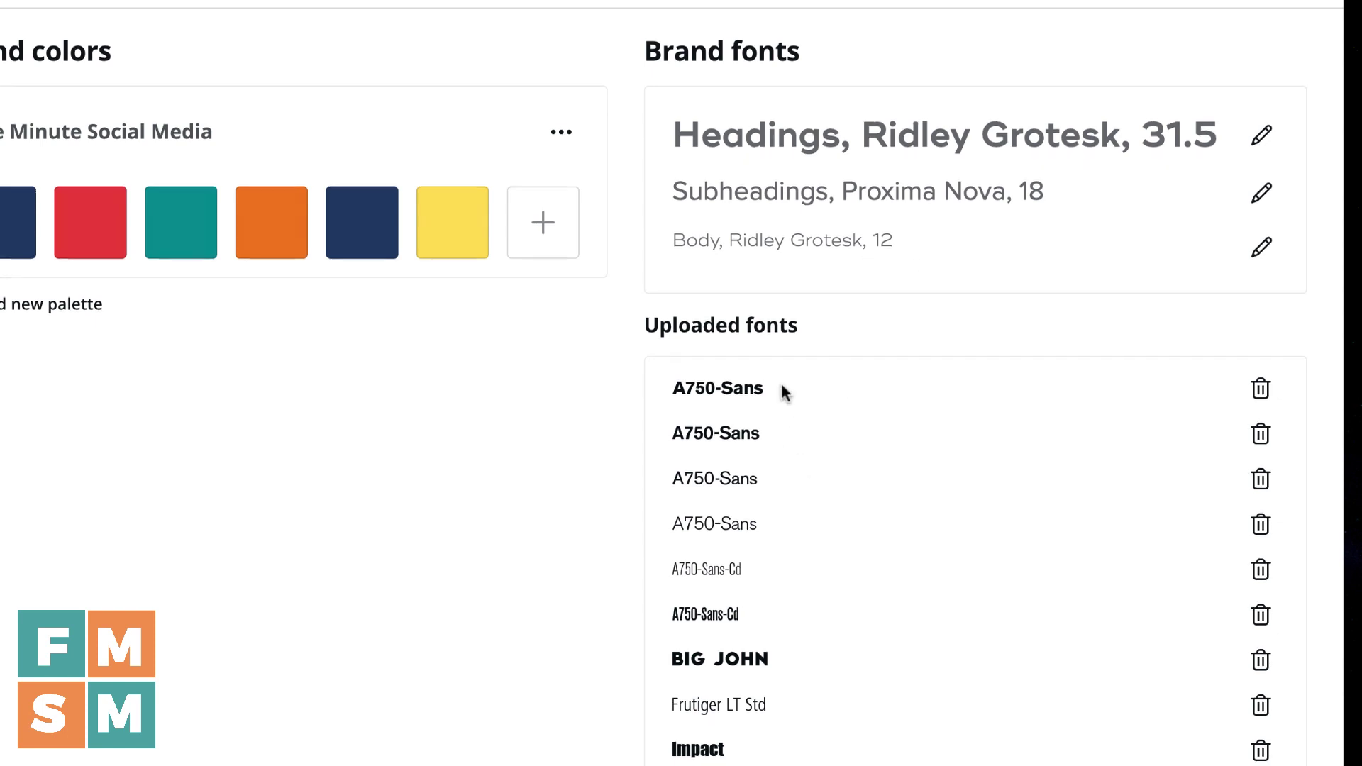
# Scroll through the Brand Kit's list of uploaded fonts.
pyautogui.scroll(-5, 782, 387)
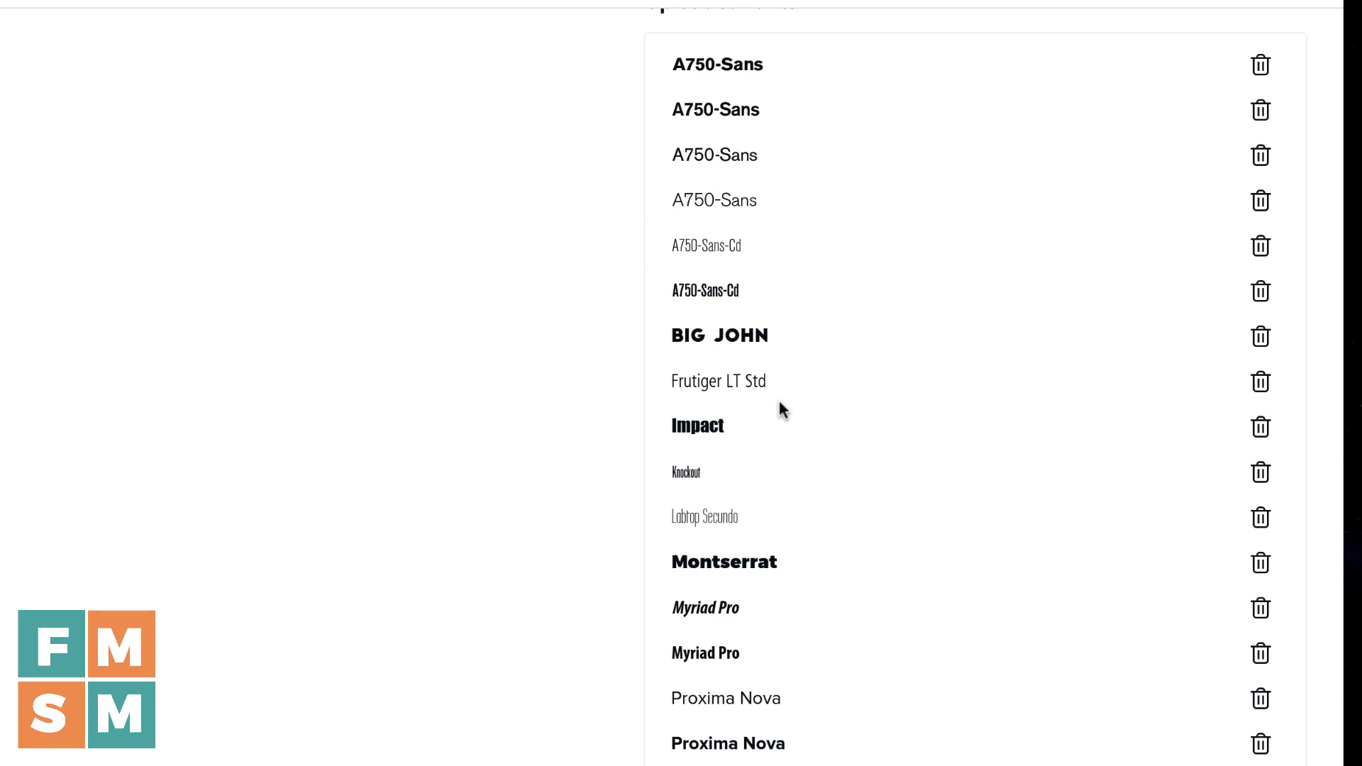
pyautogui.scroll(5, 778, 402)
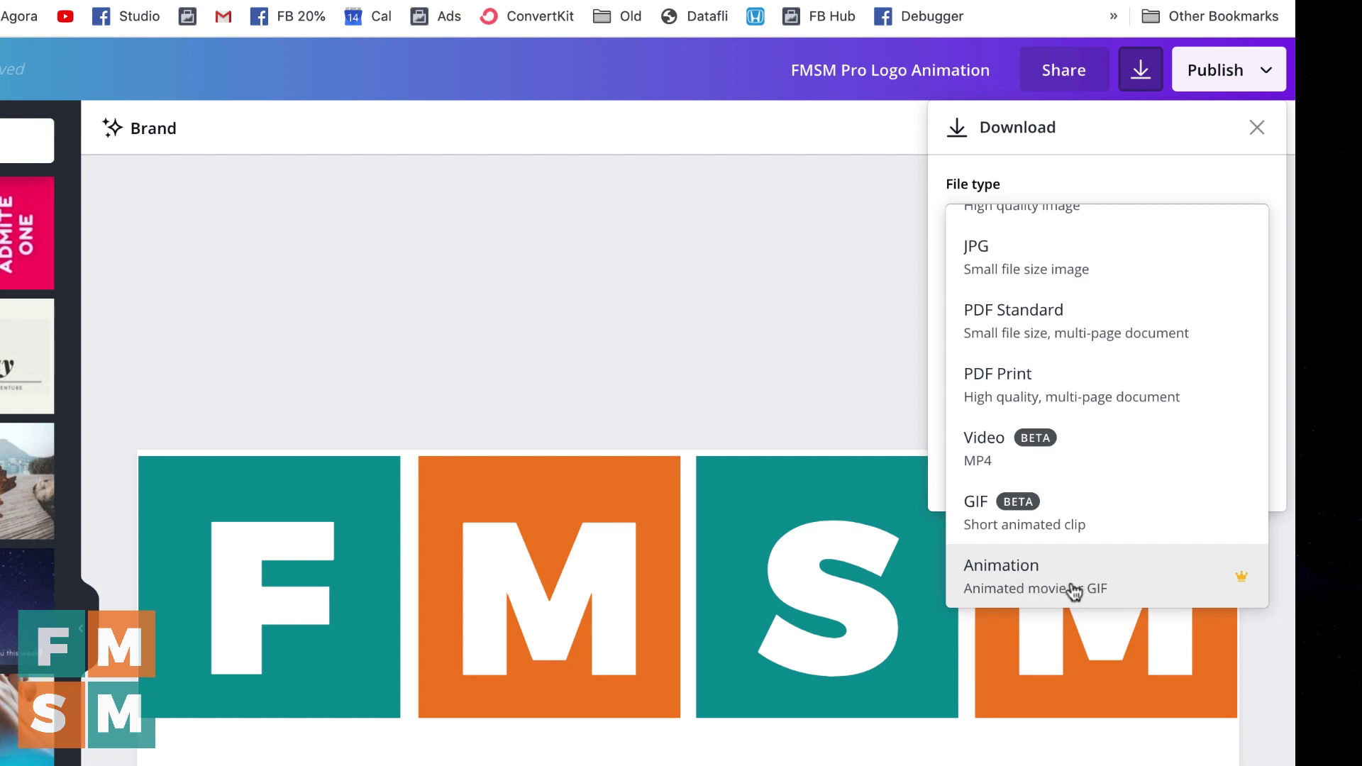
# Export the logo as Animation, previewing Pan and Block styles and the file format options.
pyautogui.click(1074, 590)
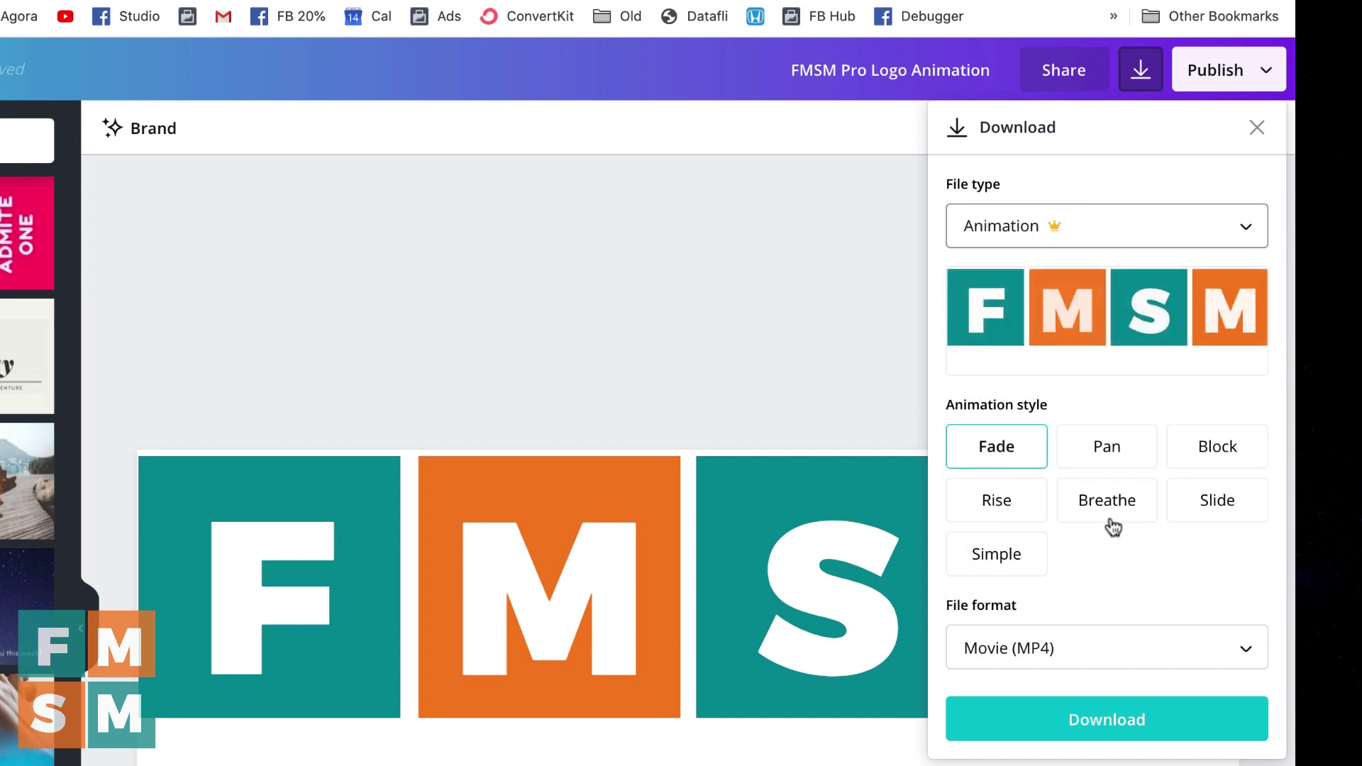
pyautogui.click(1118, 452)
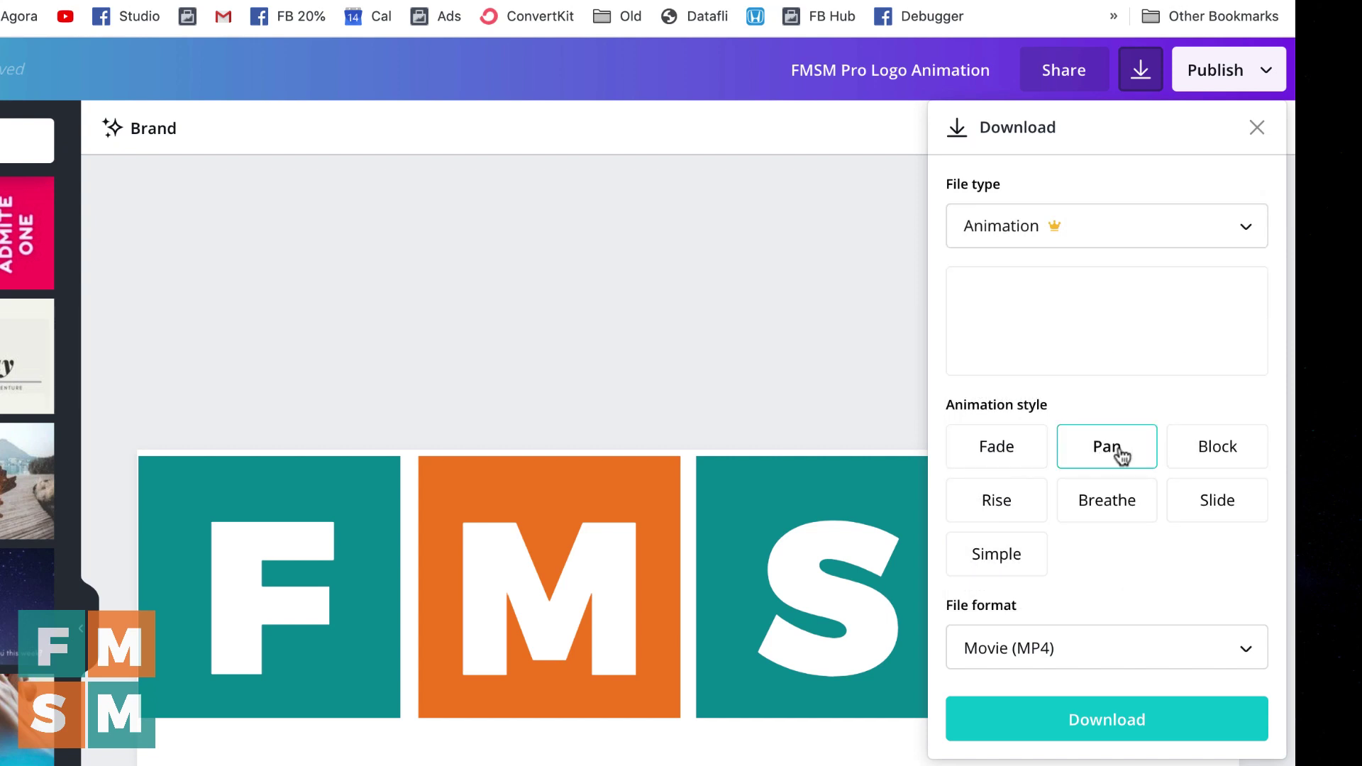
pyautogui.click(1213, 454)
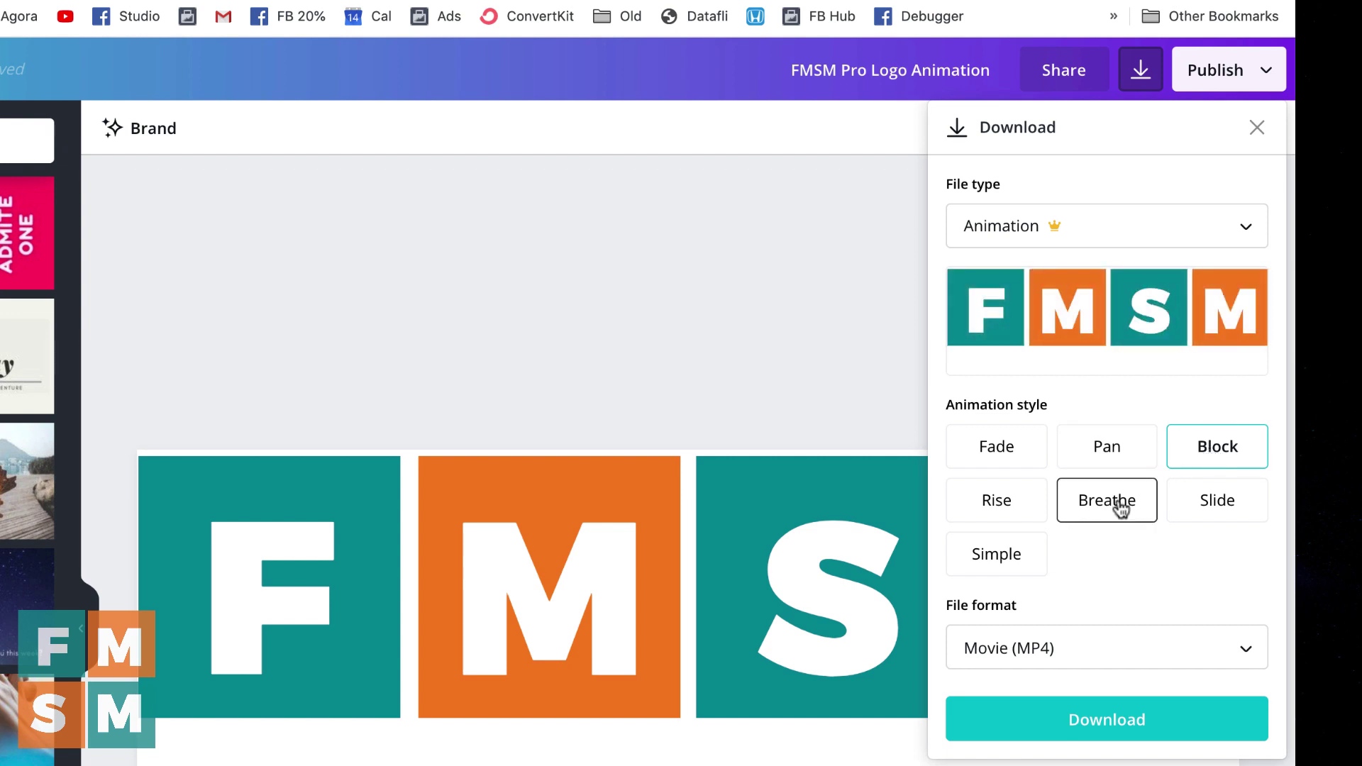
pyautogui.click(1074, 645)
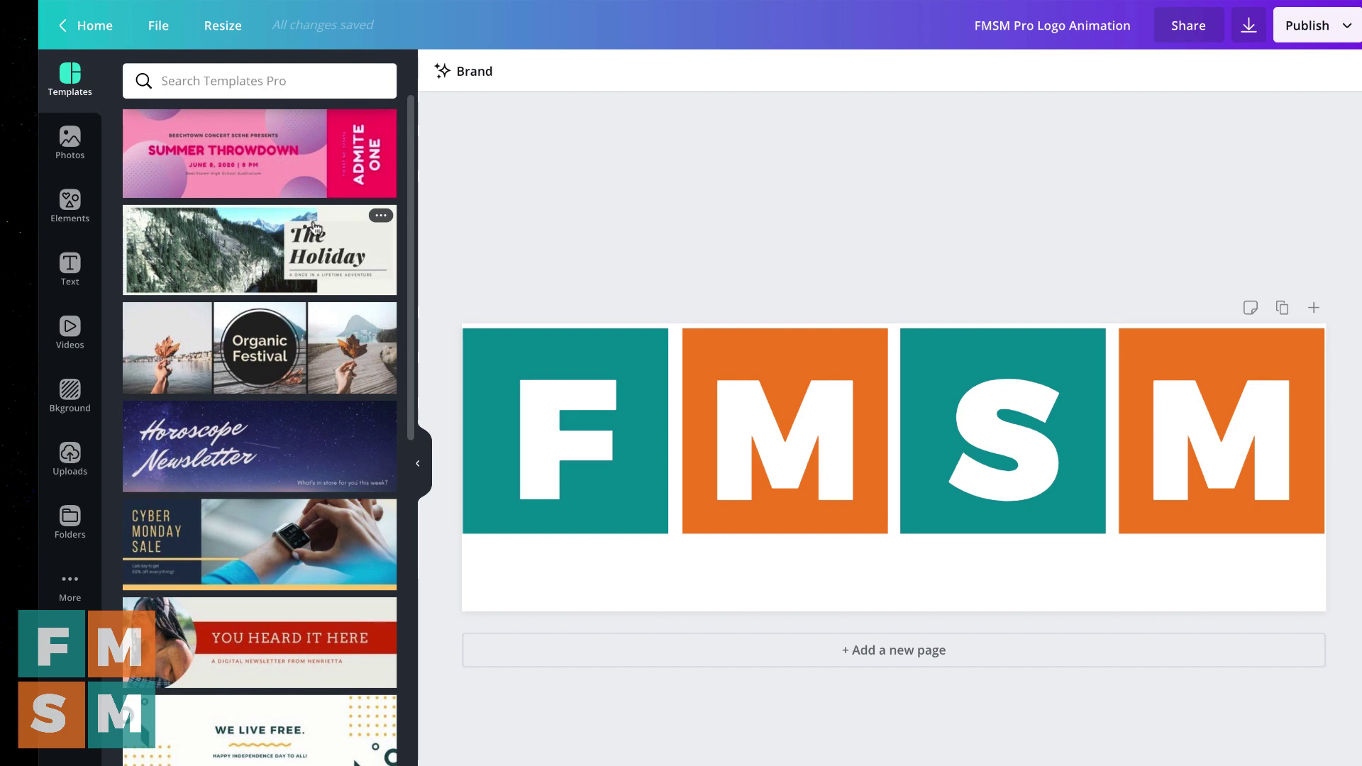
# Scroll through the Templates, Photos and Elements side panels.
pyautogui.scroll(-10, 251, 225)
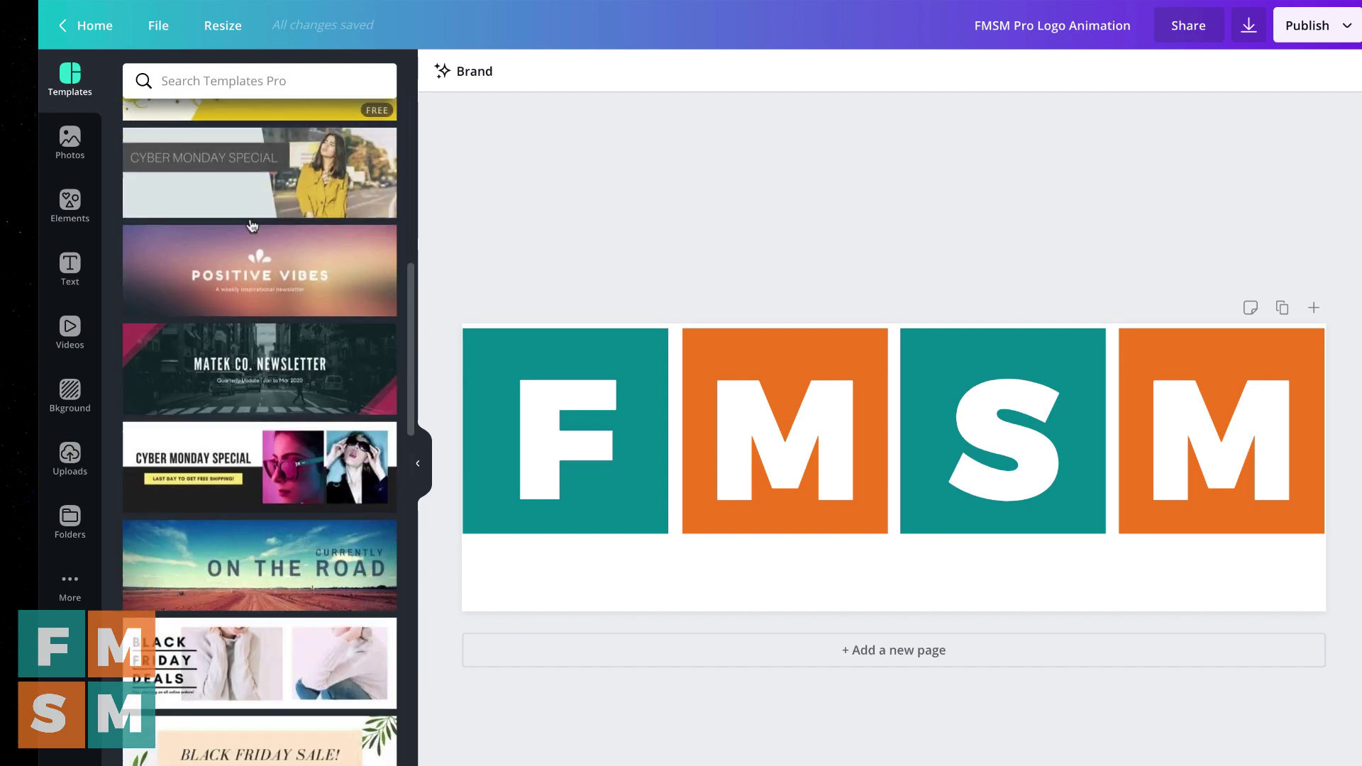
pyautogui.scroll(-10, 251, 225)
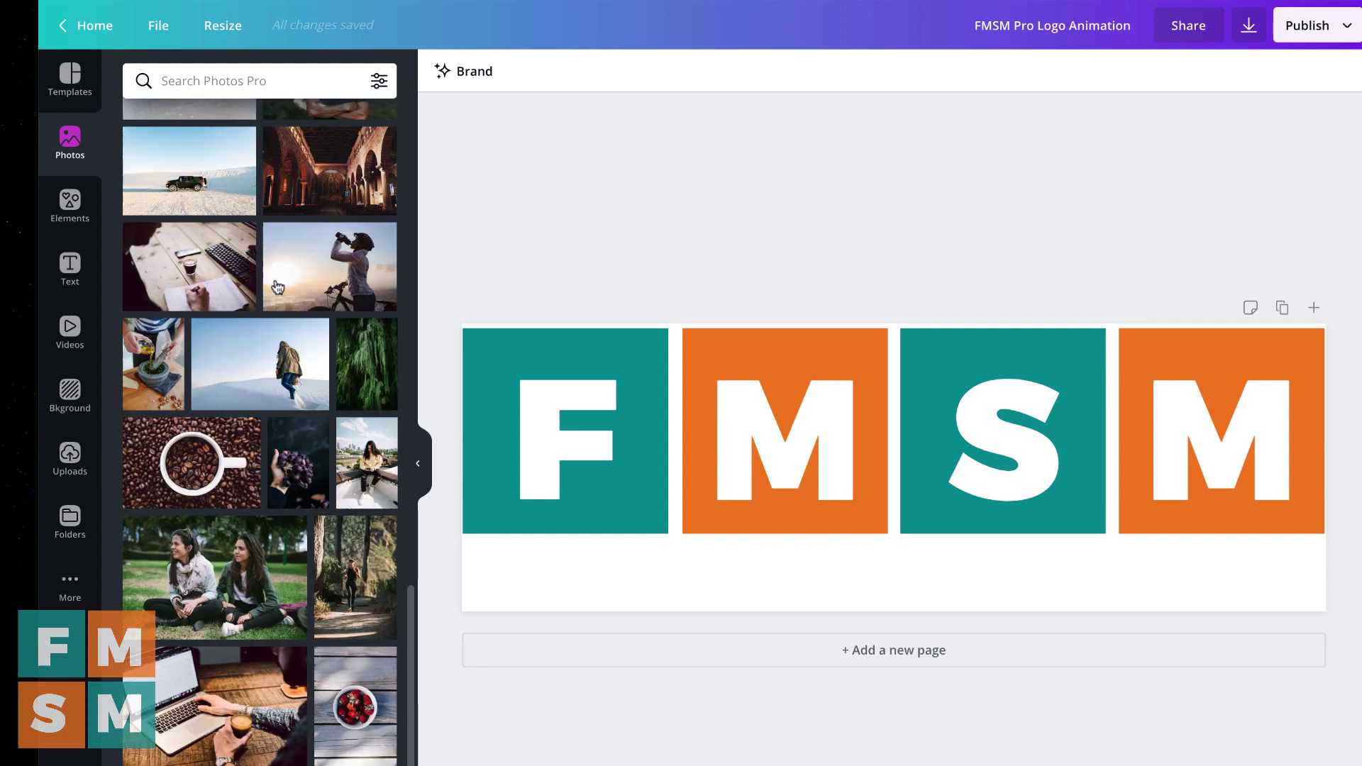
pyautogui.scroll(-5, 278, 286)
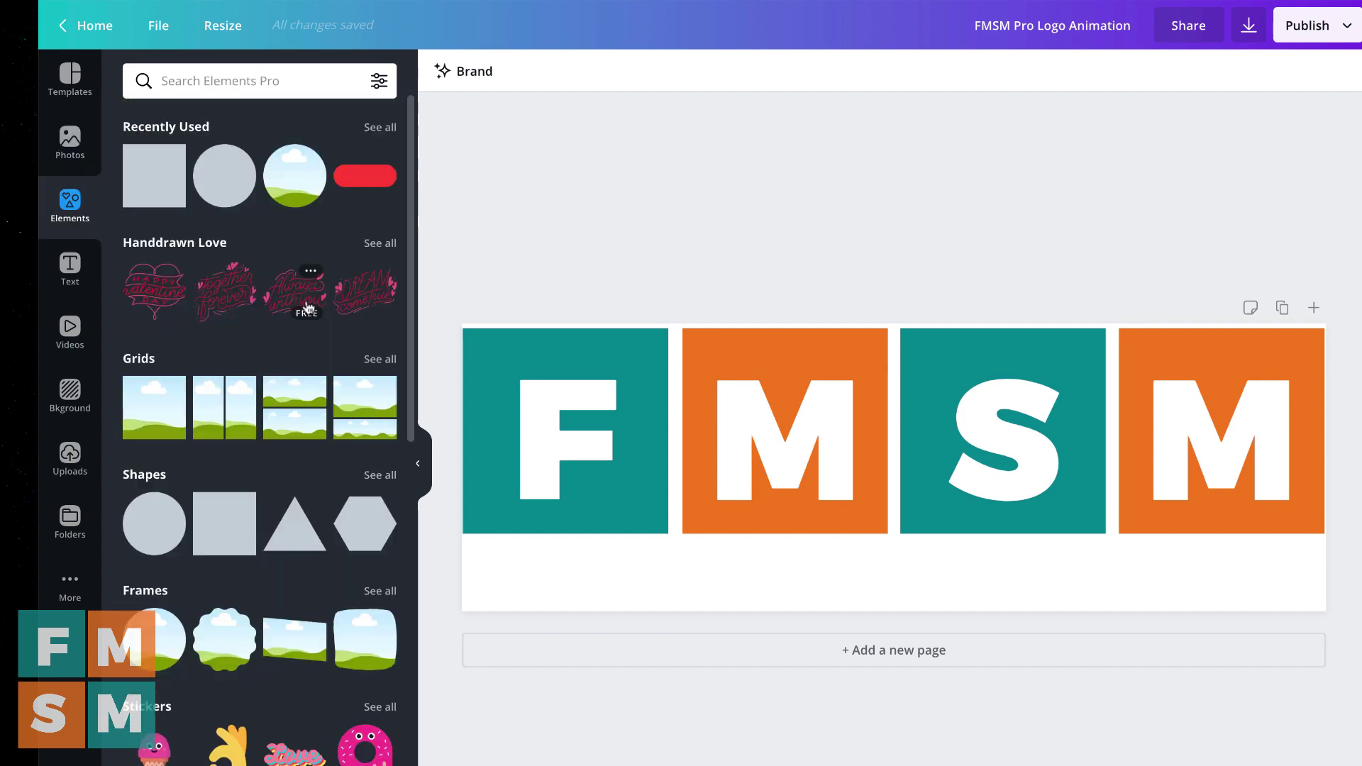
pyautogui.scroll(-3, 309, 306)
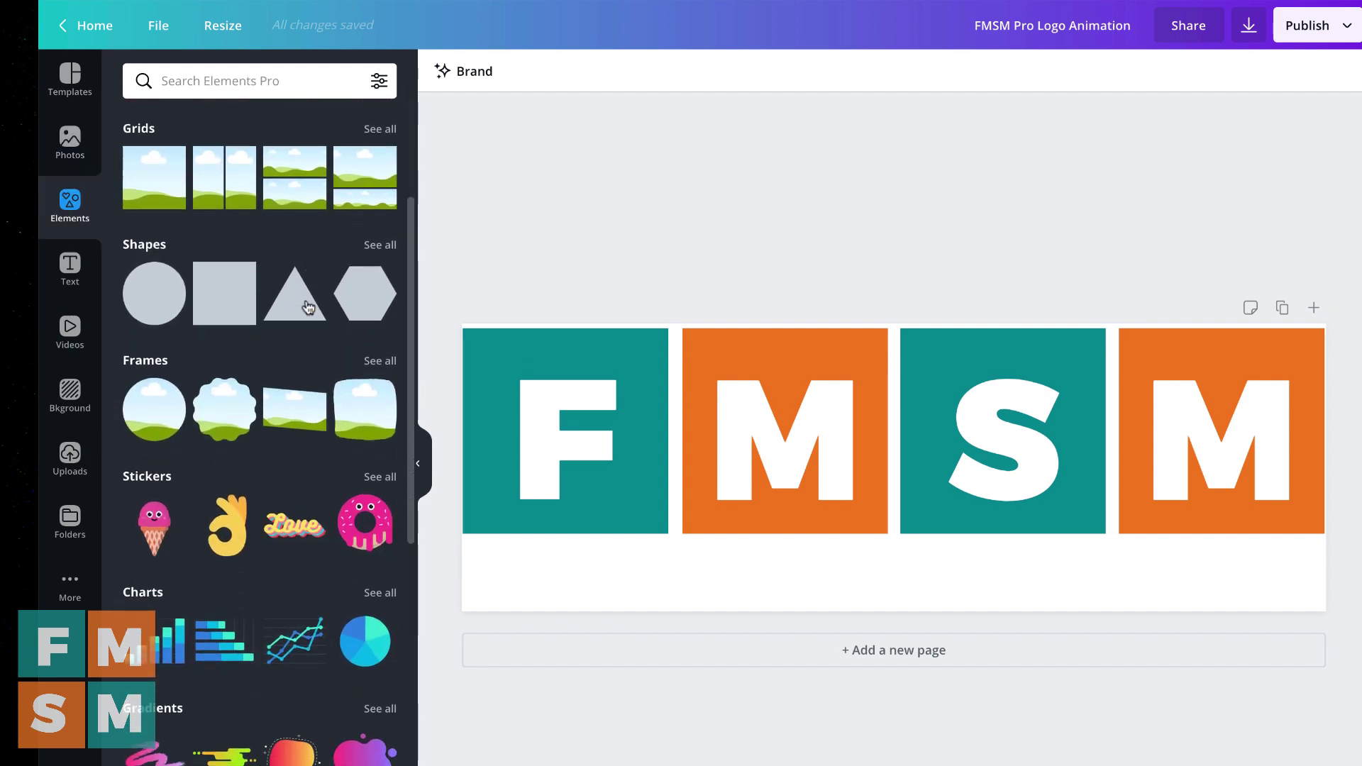
pyautogui.scroll(-7, 308, 306)
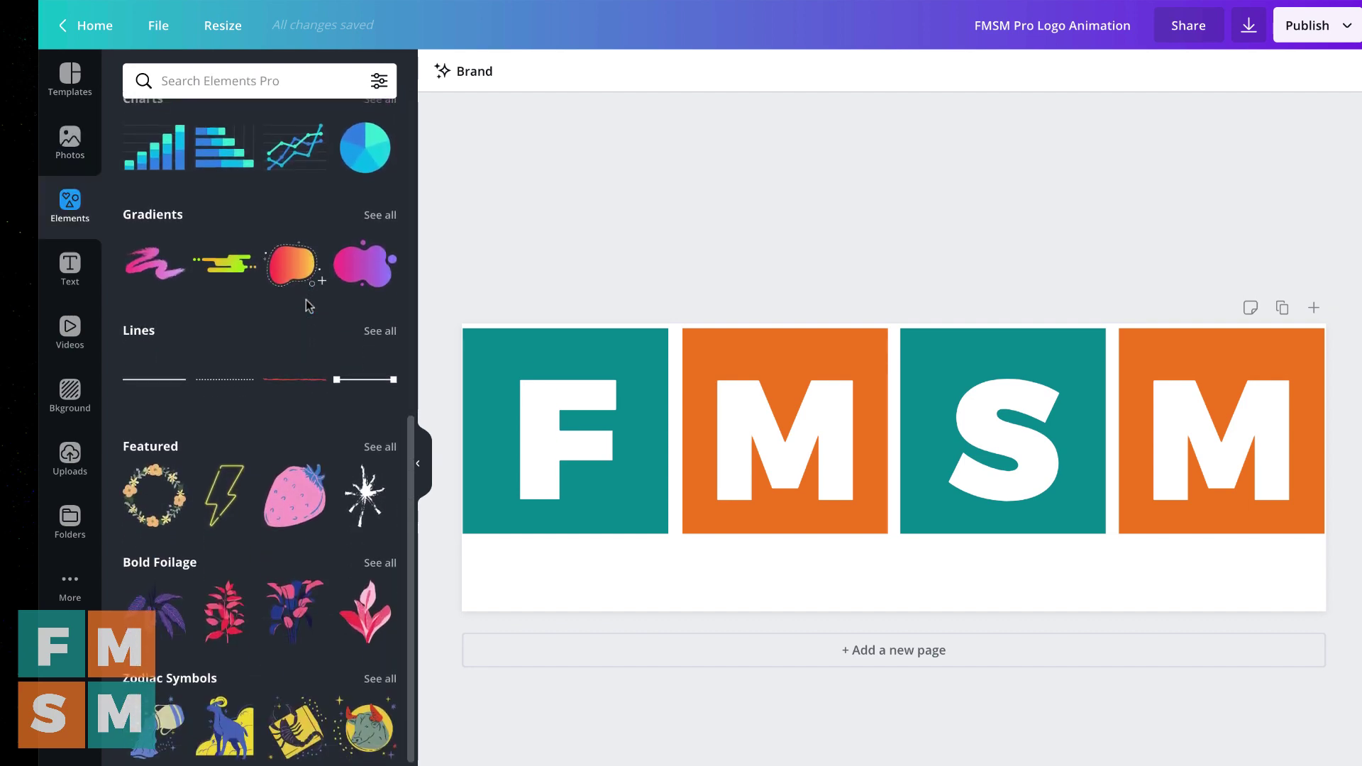
pyautogui.scroll(-4, 305, 300)
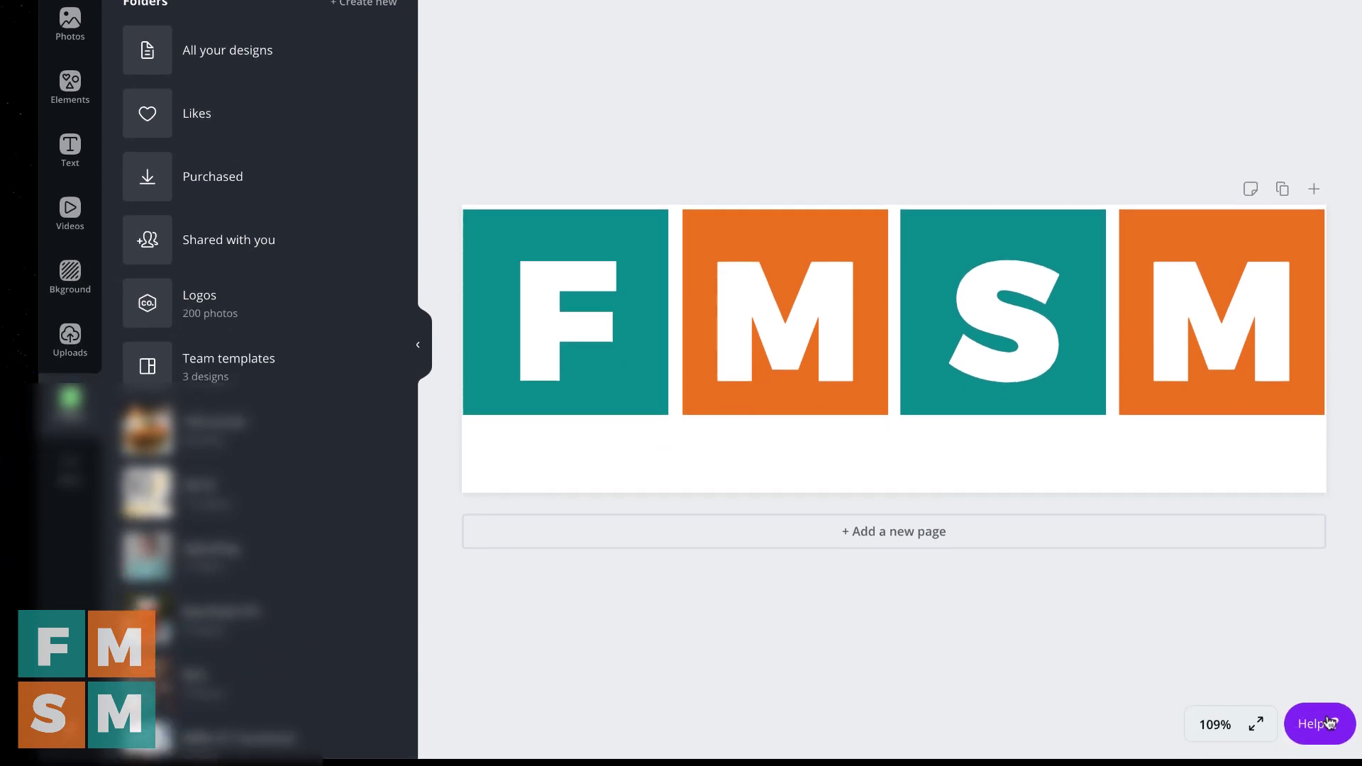
# Reach the pricing page via Help and highlight the Pro plan's $9.95 monthly billing line.
pyautogui.click(1319, 723)
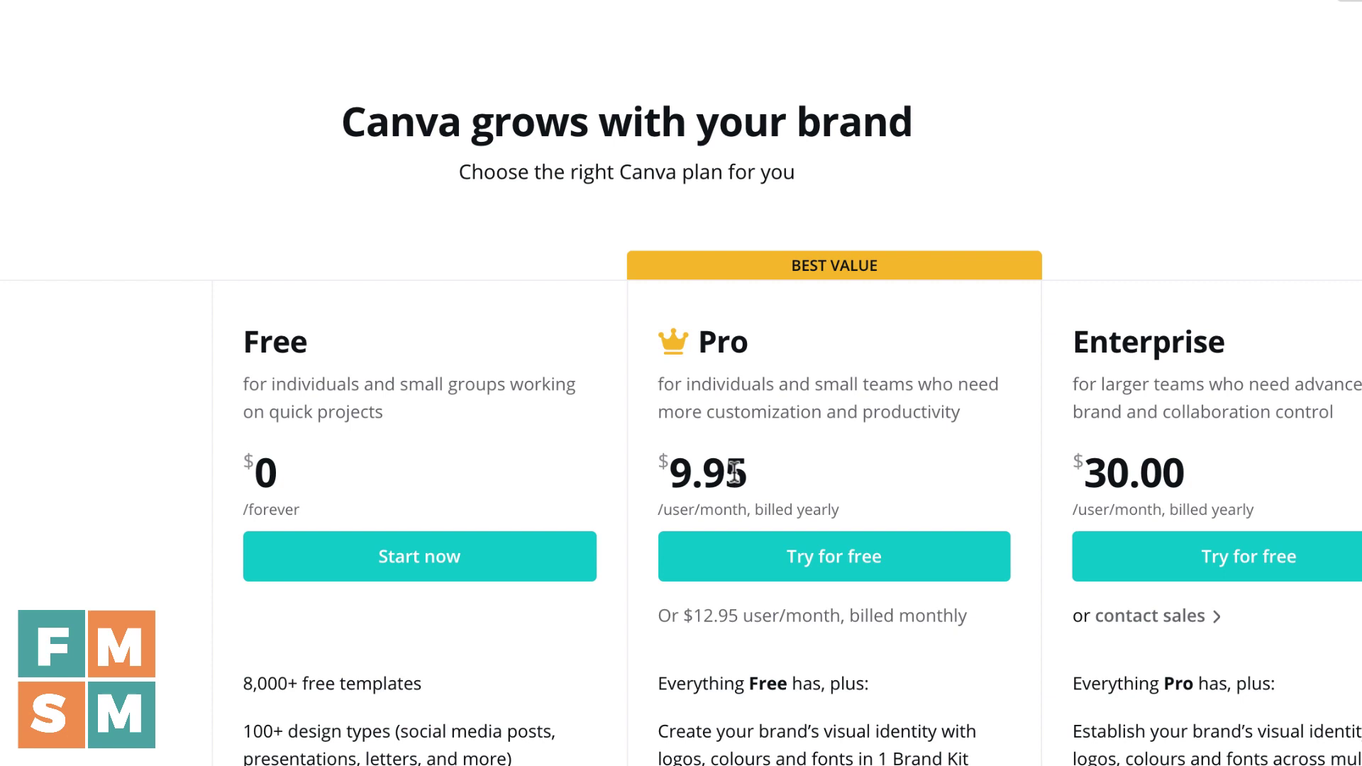
pyautogui.moveTo(658, 616); pyautogui.dragTo(936, 619)
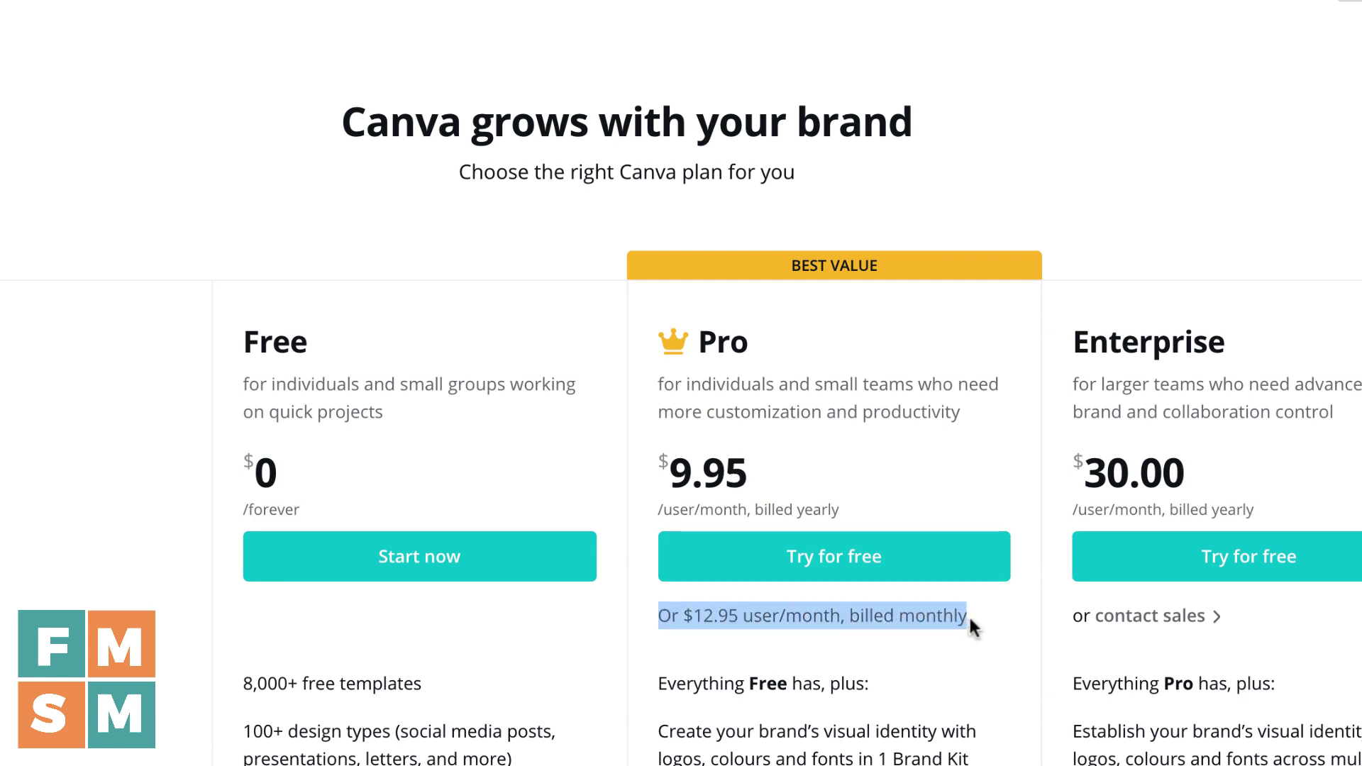
pyautogui.click(942, 618)
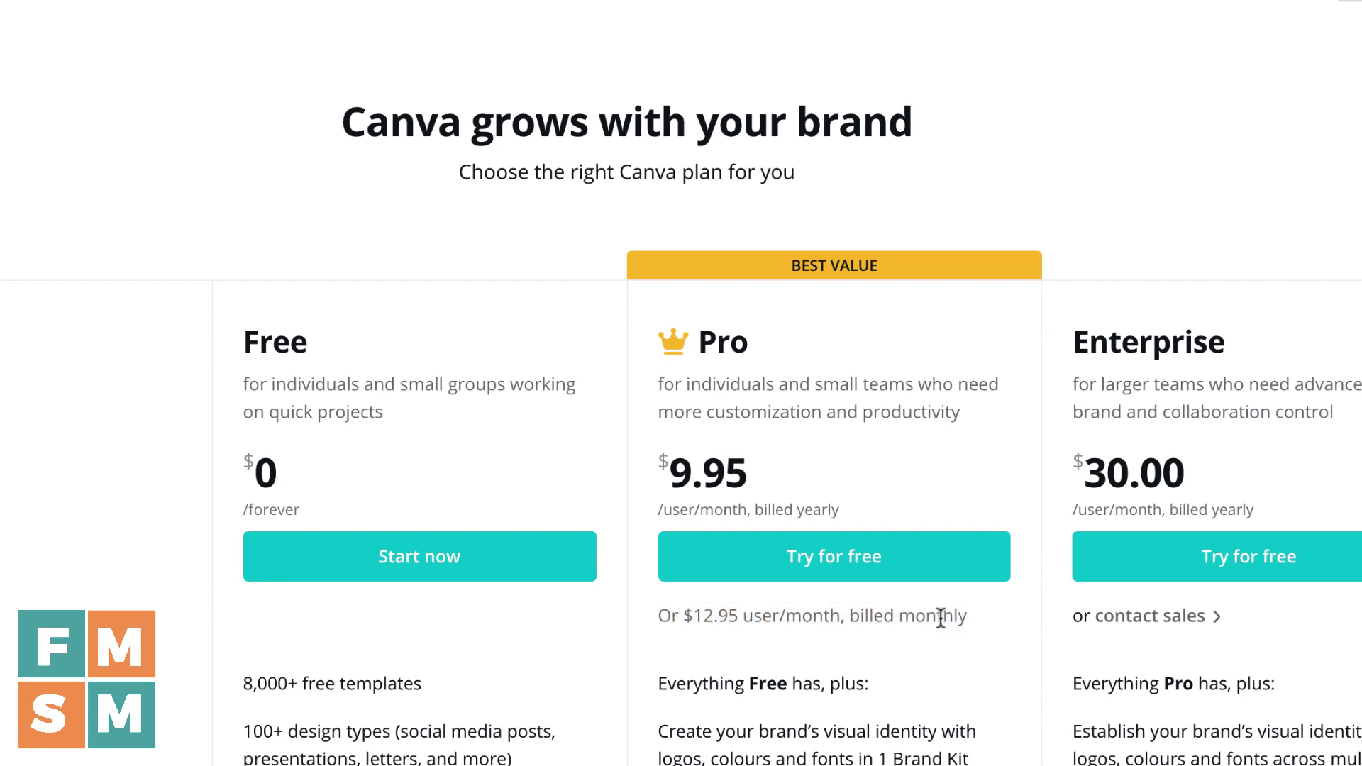